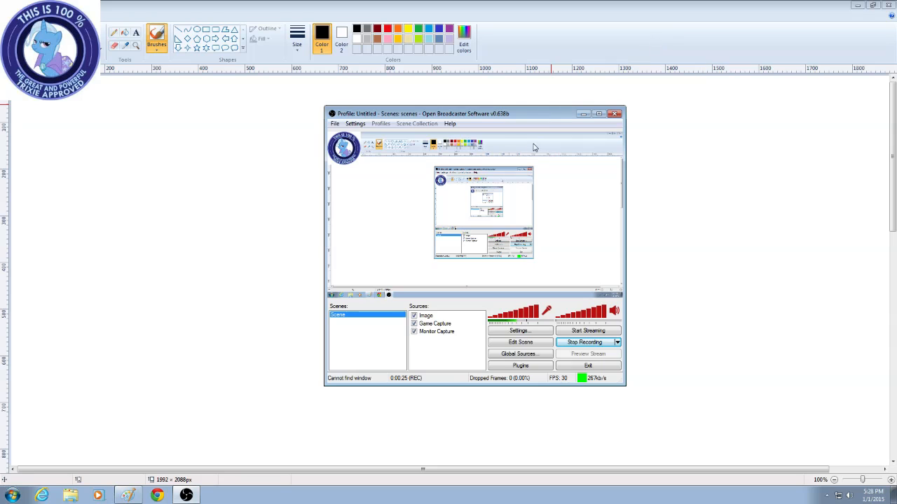
Minimize the recording window and open the picture "fallen skye tangu suit" from the Pictures library
left_click(583, 114)
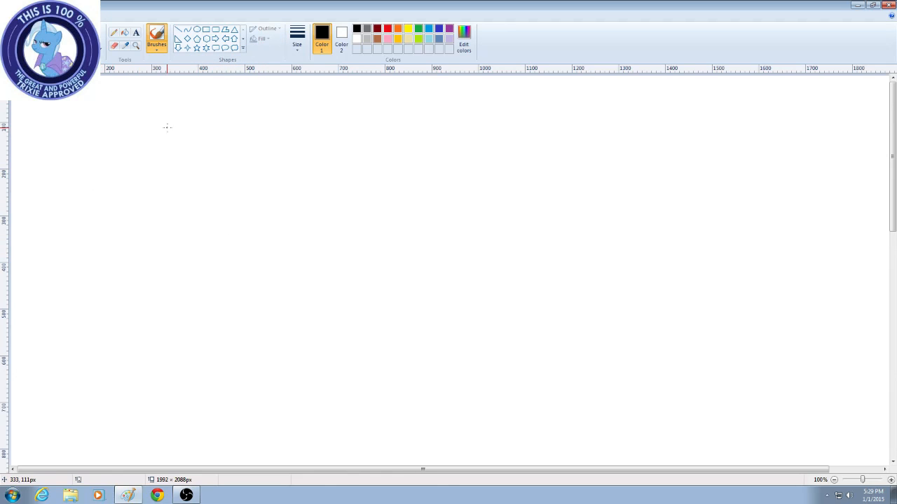
scroll(262, 192, "down", 5)
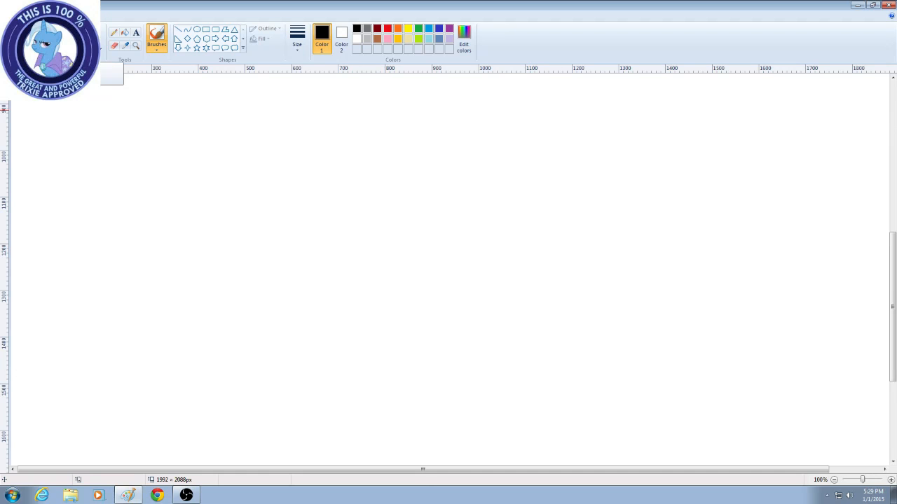
key("ctrl+o")
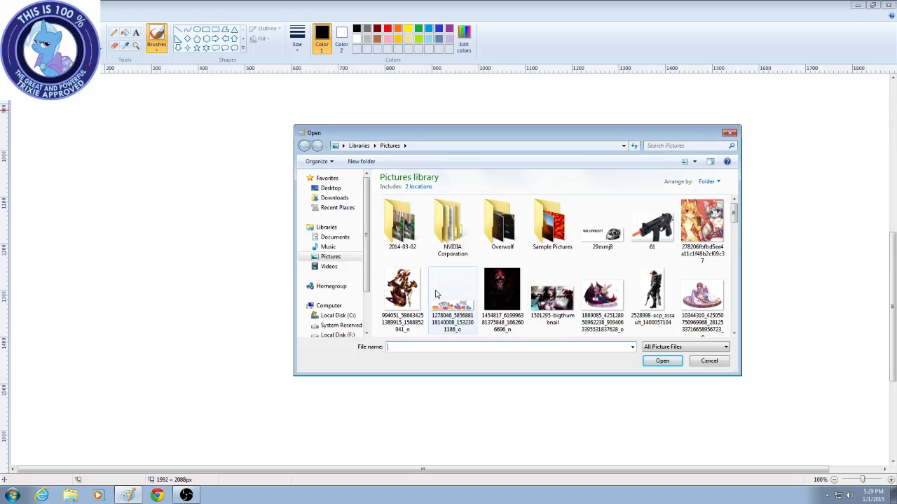
scroll(464, 262, "down", 5)
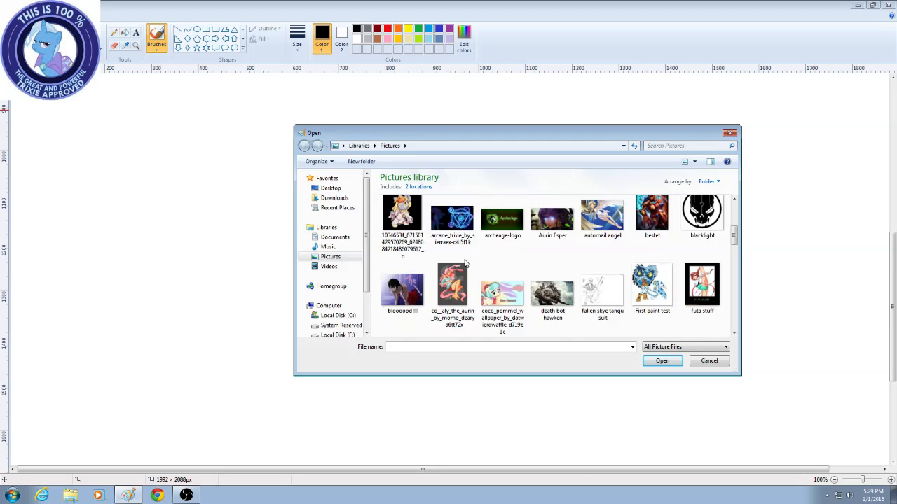
left_click(592, 294)
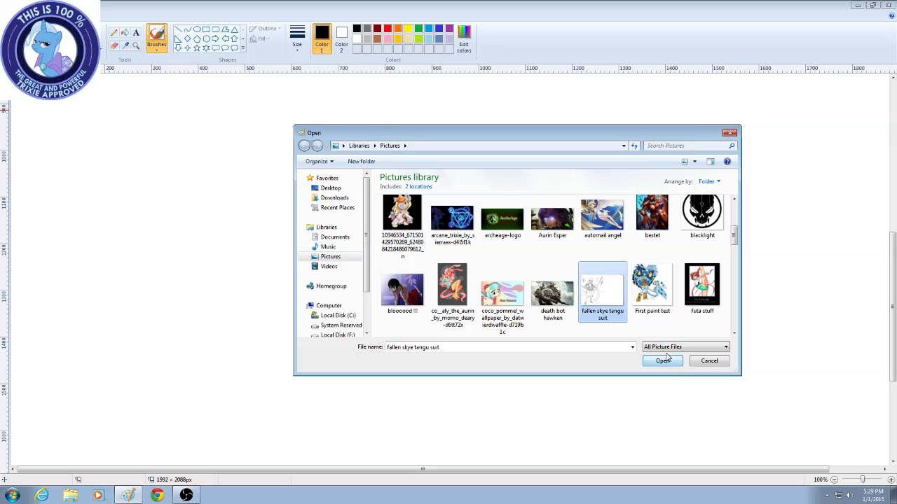
scroll(596, 332, "down", 2)
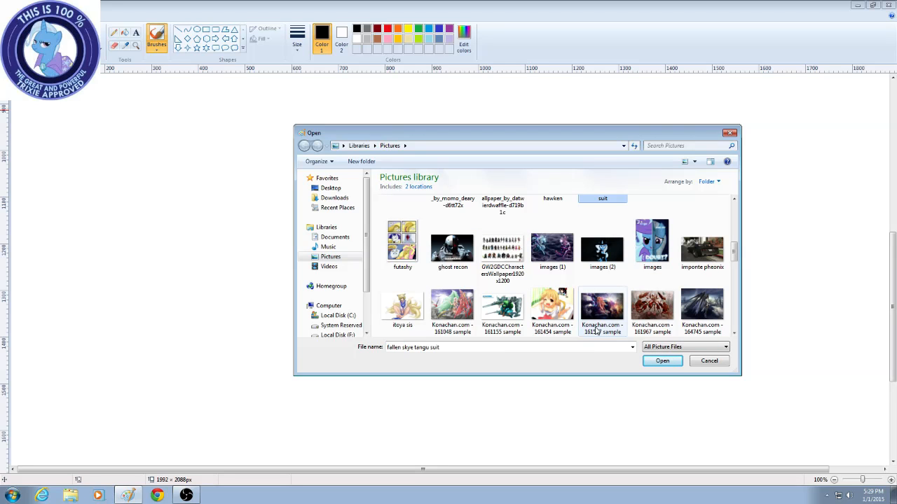
scroll(596, 332, "down", 3)
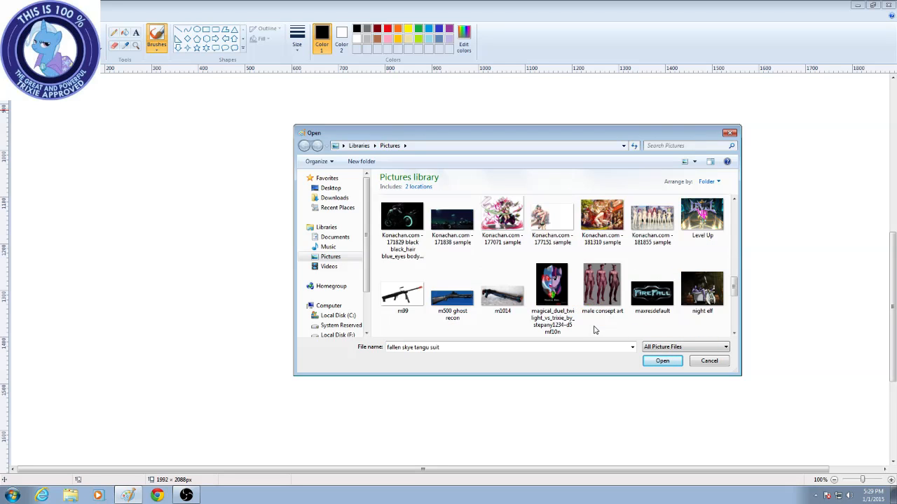
scroll(594, 330, "down", 4)
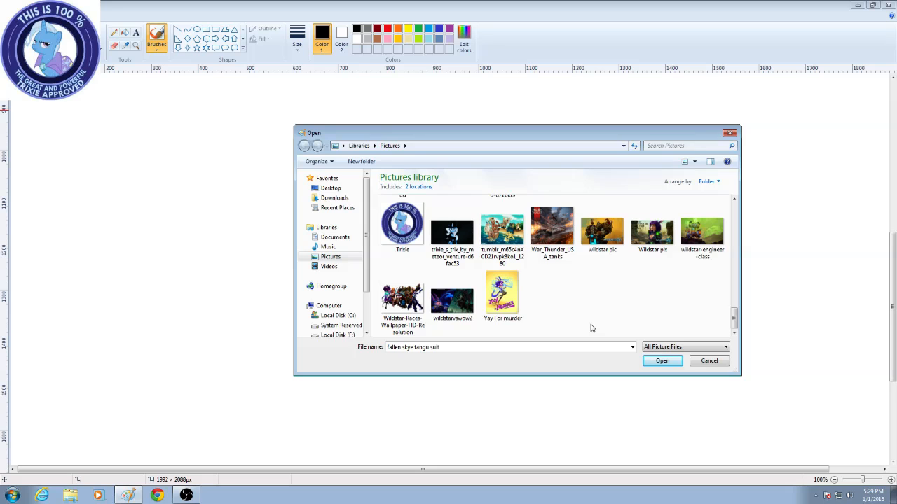
scroll(591, 328, "up", 5)
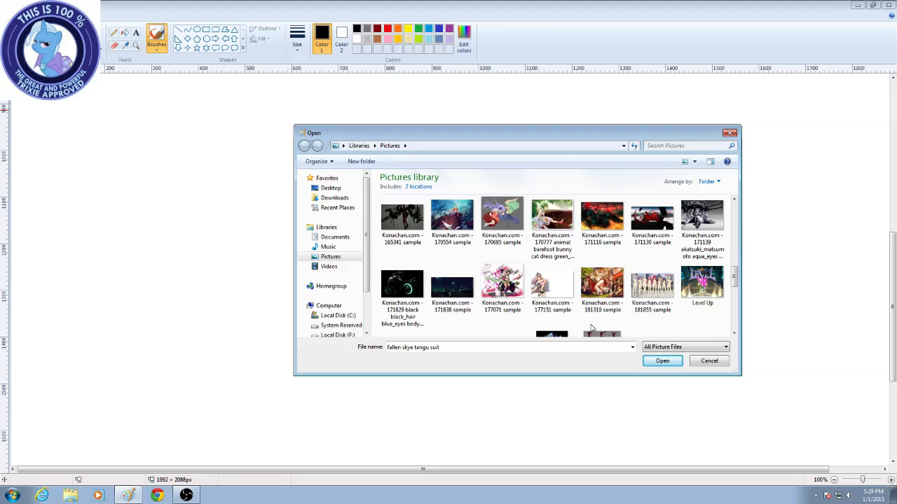
scroll(591, 328, "up", 4)
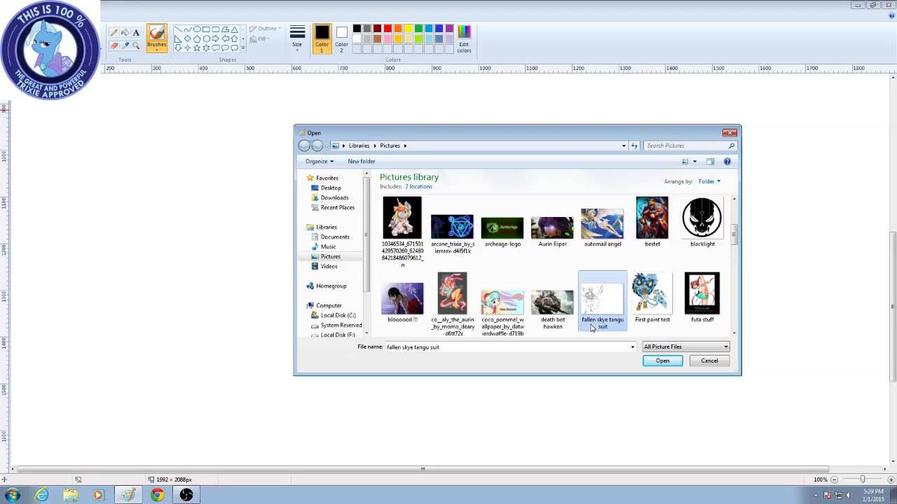
scroll(590, 326, "up", 1)
scroll(595, 326, "down", 1)
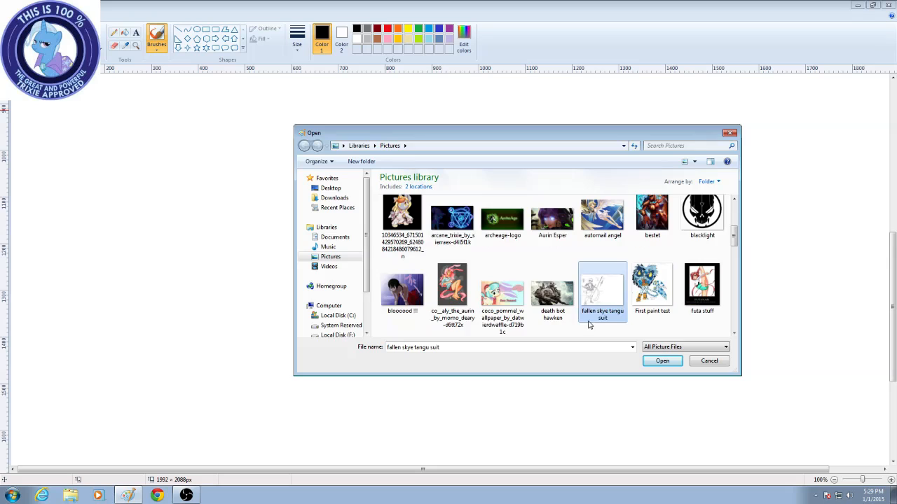
left_click(663, 364)
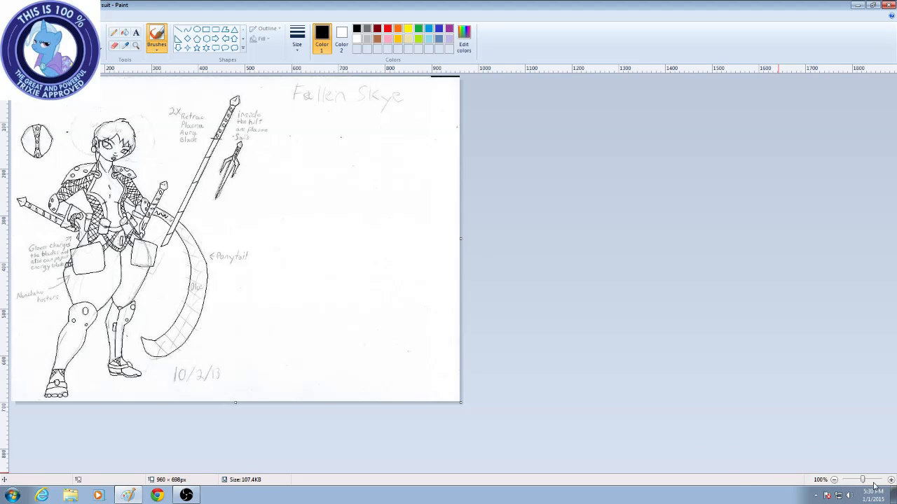
Examine the line art of the character's head and shoulders up close
mouse_move(865, 481)
left_mouse_down()
mouse_move(876, 483)
mouse_move(848, 483)
mouse_move(872, 489)
left_mouse_up()
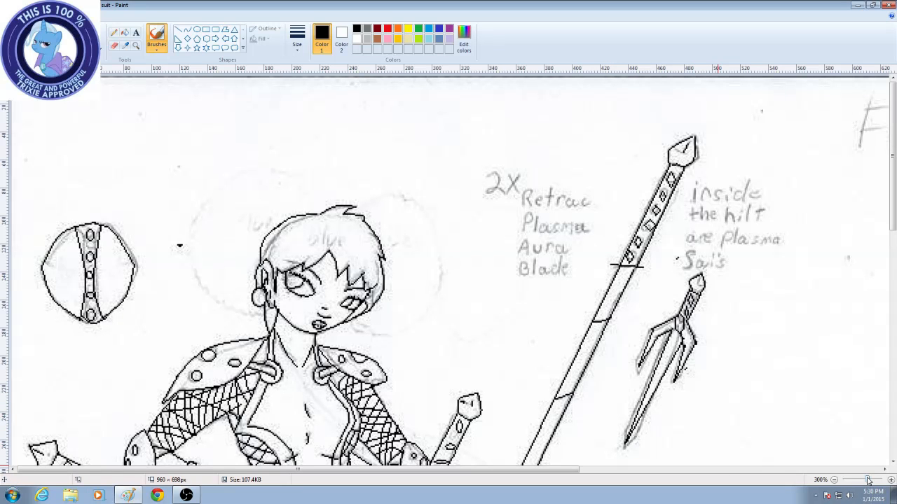
left_click_drag(869, 481, 874, 482)
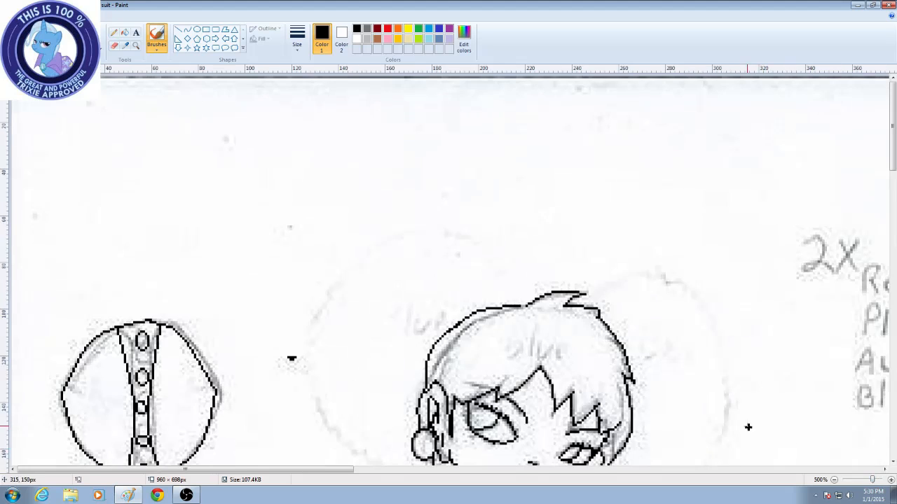
scroll(673, 397, "down", 1)
scroll(673, 397, "up", 1)
scroll(673, 390, "up", 1)
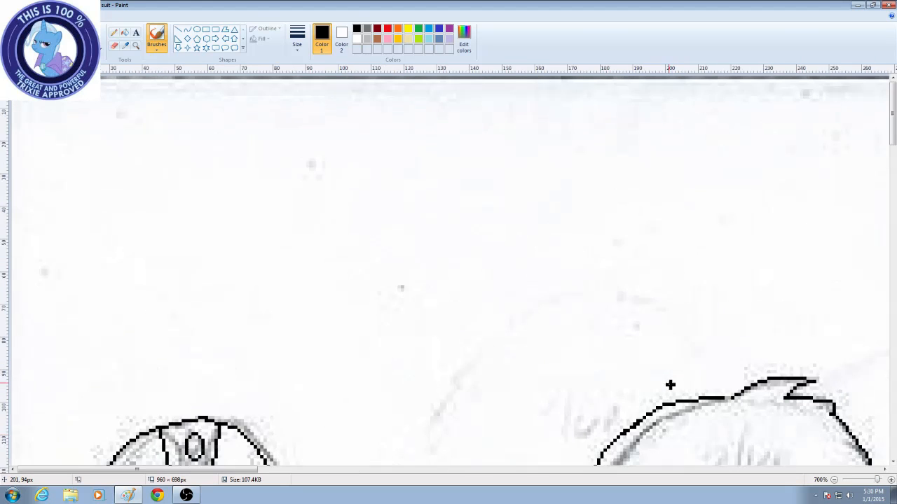
scroll(665, 377, "down", 2)
scroll(536, 250, "up", 1)
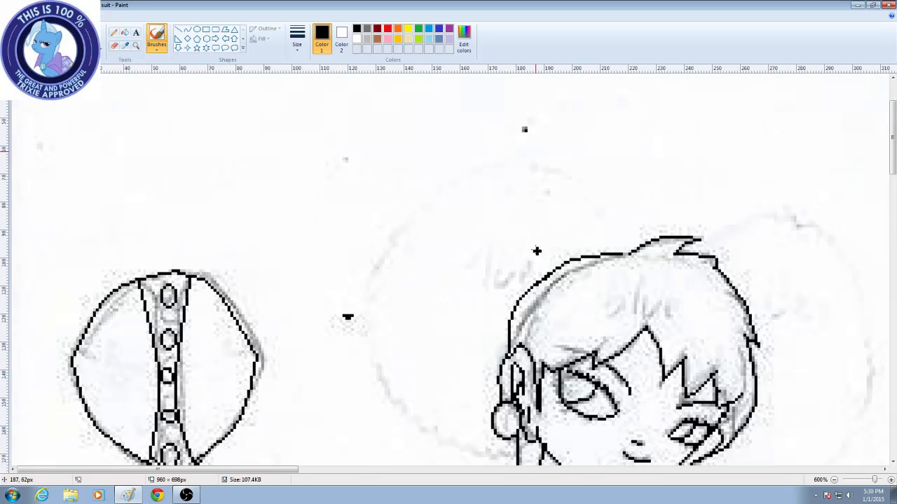
scroll(536, 250, "down", 2)
scroll(538, 250, "up", 1)
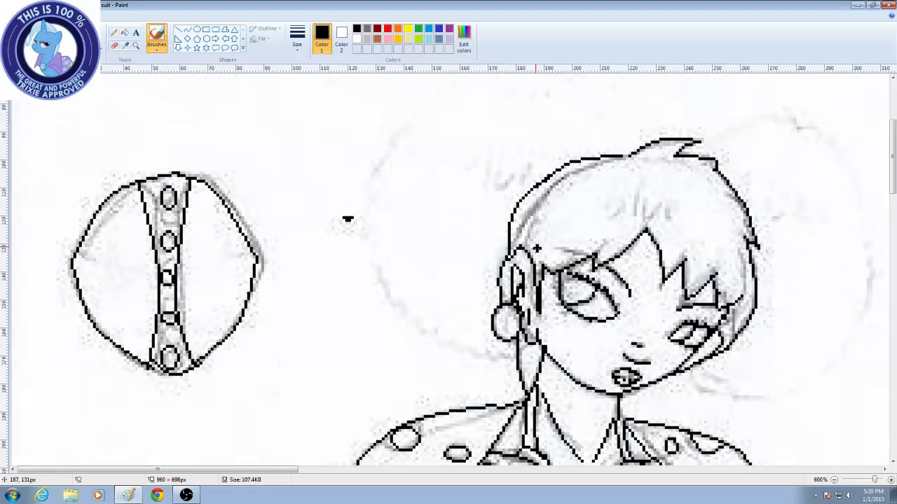
scroll(536, 248, "down", 1)
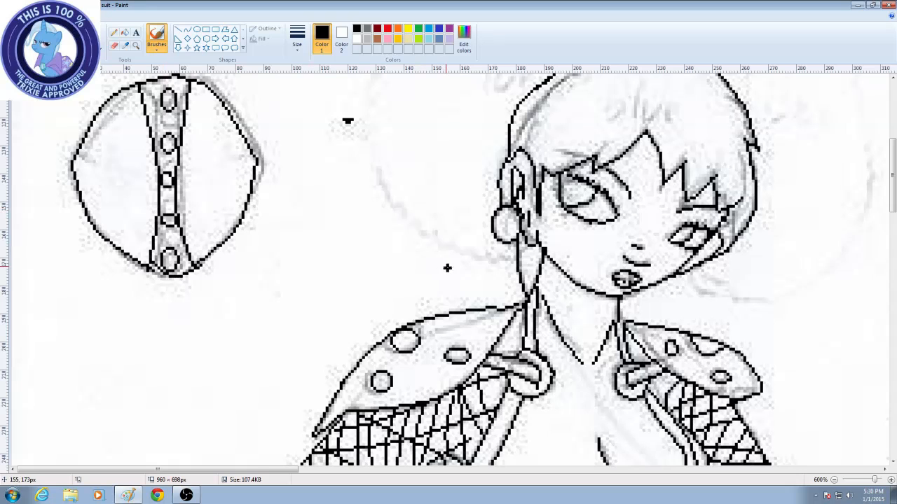
scroll(518, 343, "up", 1)
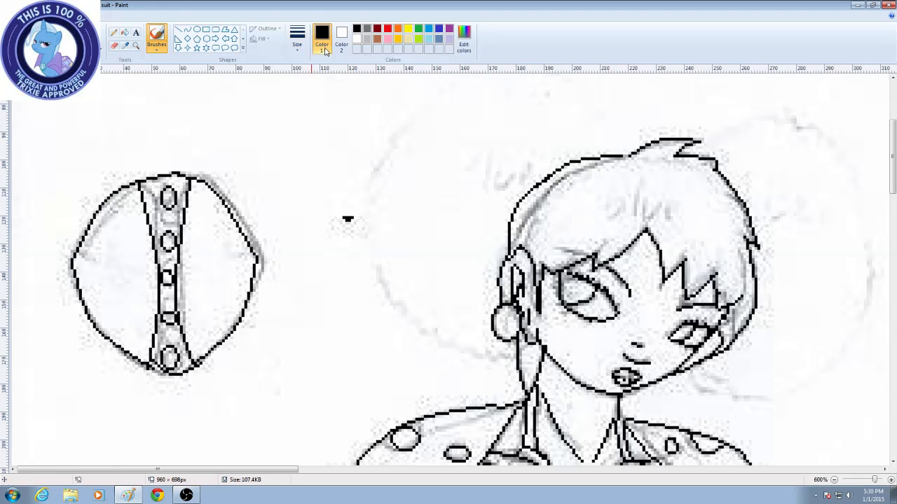
Set up the Polygon shape with the thinnest line, a solid color fill and dark gray as Color 2
left_click(224, 32)
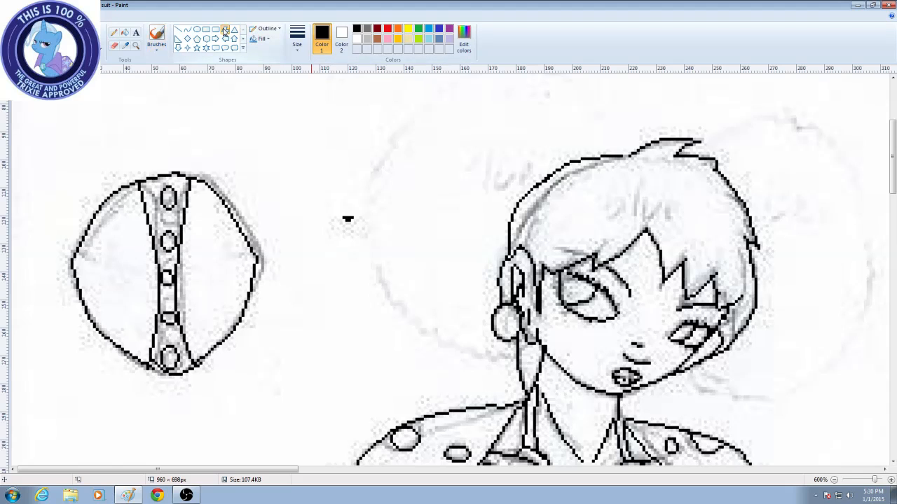
left_click(303, 40)
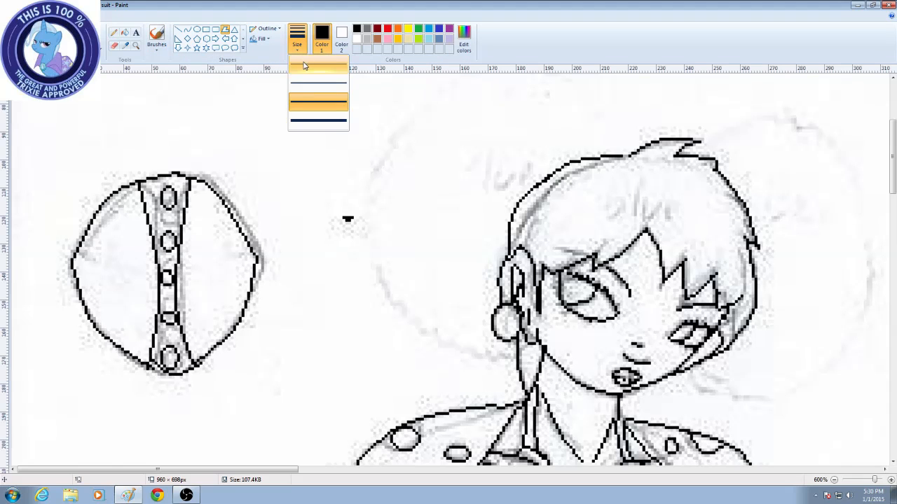
left_click(304, 67)
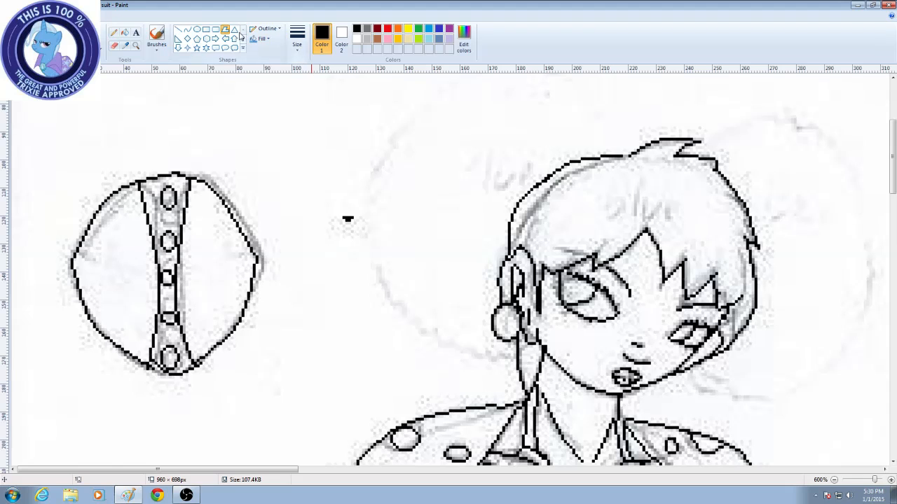
left_click(260, 39)
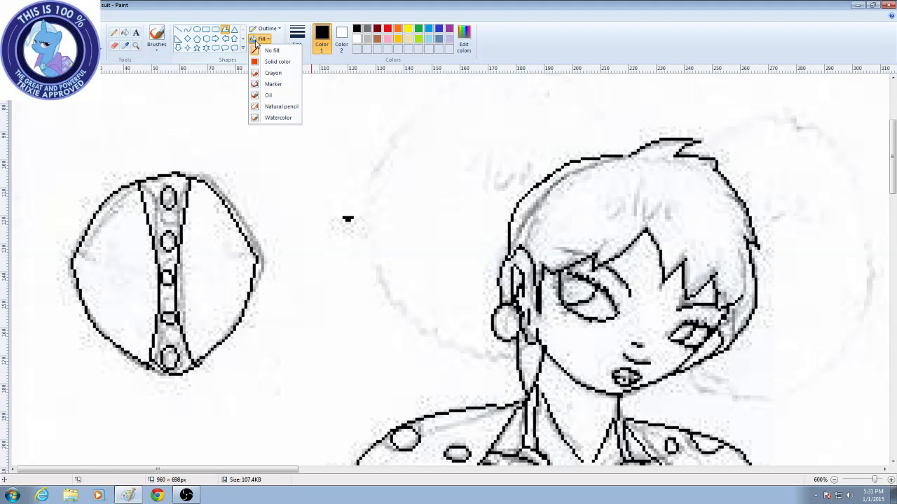
left_click(273, 63)
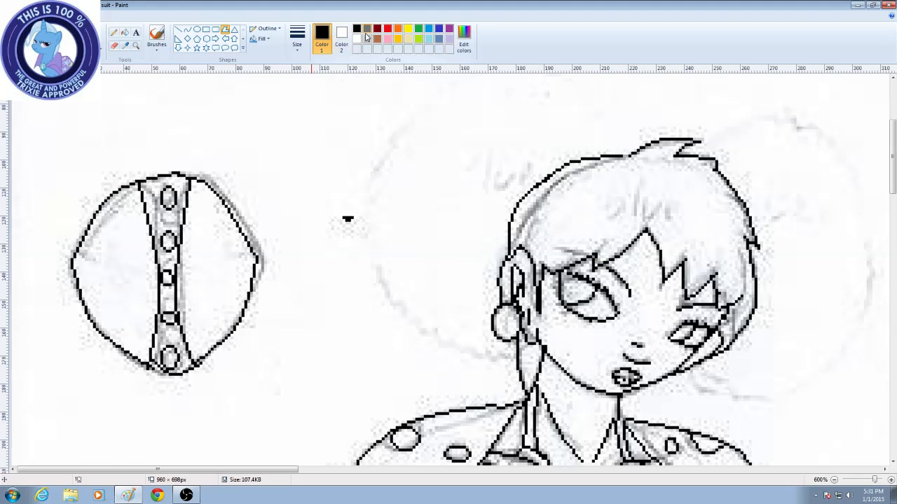
left_click(341, 39)
left_click(357, 30)
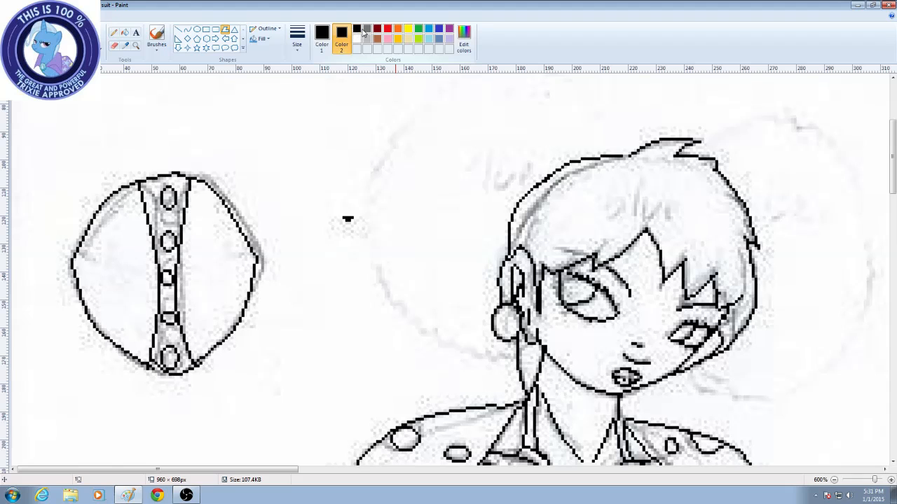
left_click(366, 30)
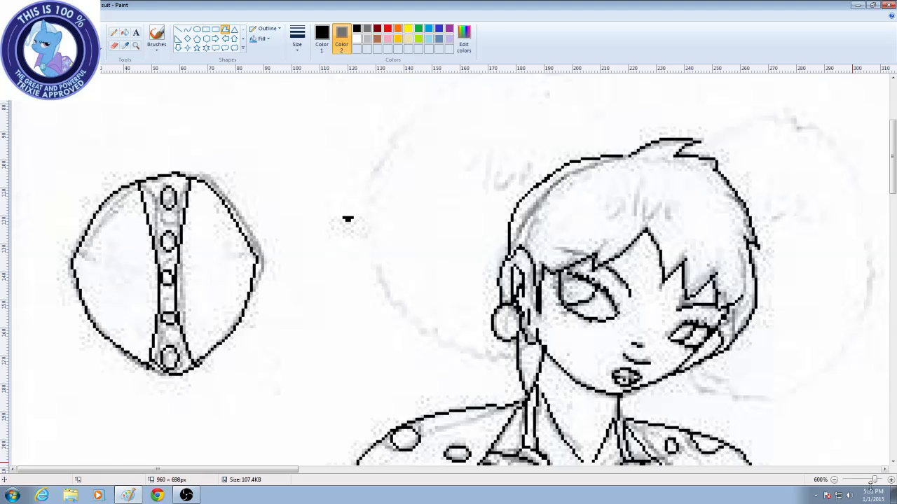
Draw two gray-filled polygons along the hair outline: about 69 × 43 px over the crown and about 27 × 35 px beside it
left_click_drag(874, 482, 871, 482)
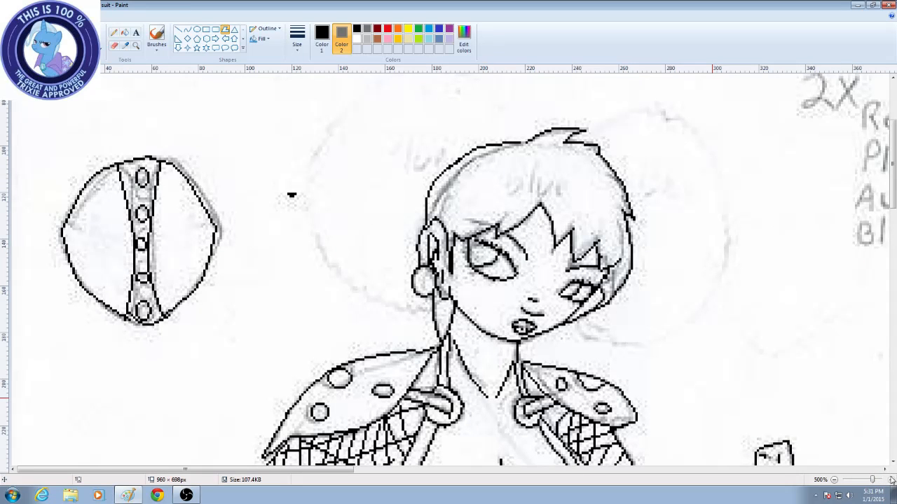
left_click(891, 480)
left_click(891, 480)
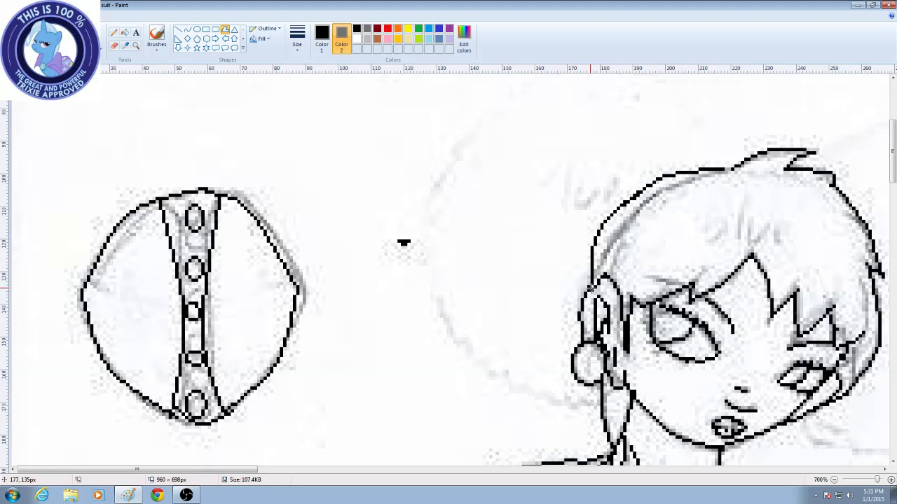
mouse_move(592, 287)
left_mouse_down()
mouse_move(592, 269)
mouse_move(558, 254)
mouse_move(587, 258)
mouse_move(566, 252)
mouse_move(594, 242)
mouse_move(638, 191)
mouse_move(660, 194)
mouse_move(685, 171)
mouse_move(727, 168)
mouse_move(769, 150)
mouse_move(809, 150)
mouse_move(794, 166)
mouse_move(814, 168)
left_mouse_up()
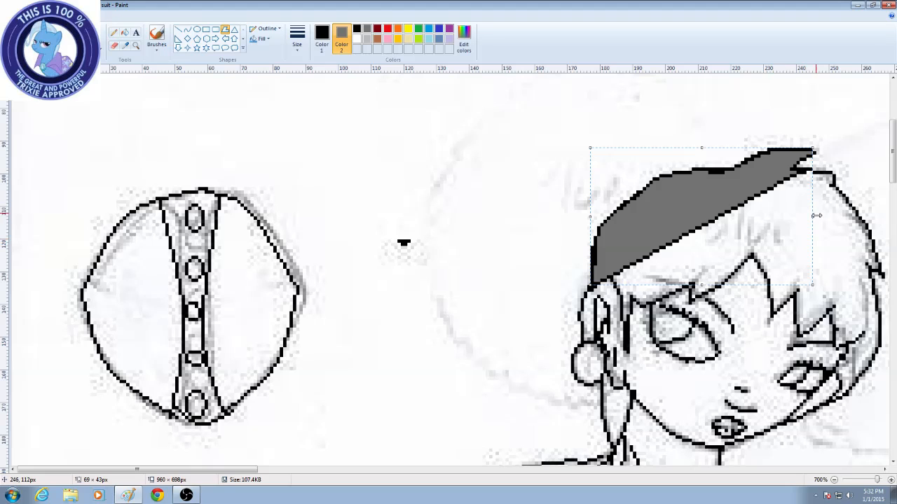
left_click(843, 230)
mouse_move(798, 169)
left_mouse_down()
mouse_move(828, 168)
mouse_move(840, 178)
mouse_move(841, 197)
mouse_move(868, 224)
mouse_move(877, 248)
mouse_move(882, 267)
mouse_move(867, 268)
left_mouse_up()
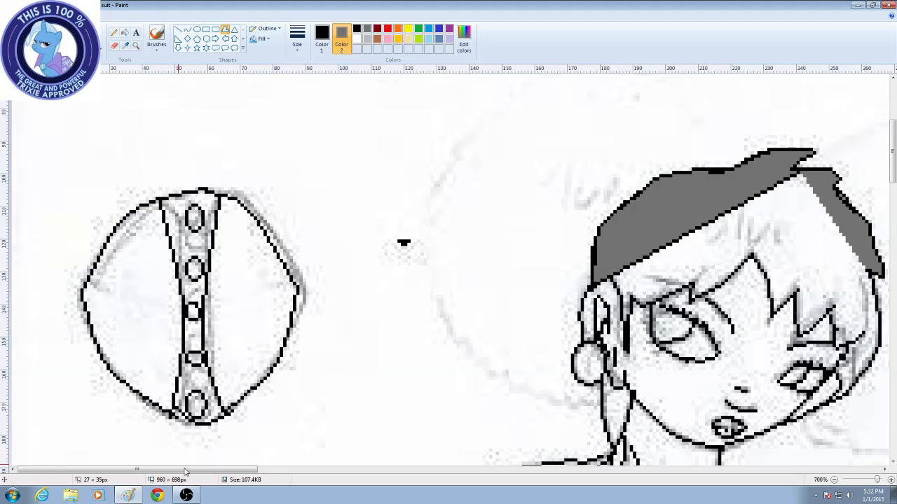
Cover the remaining hair, including the jagged bangs and side strands, with a gray-filled polygon about 87 × 79 px
left_click_drag(207, 473, 327, 474)
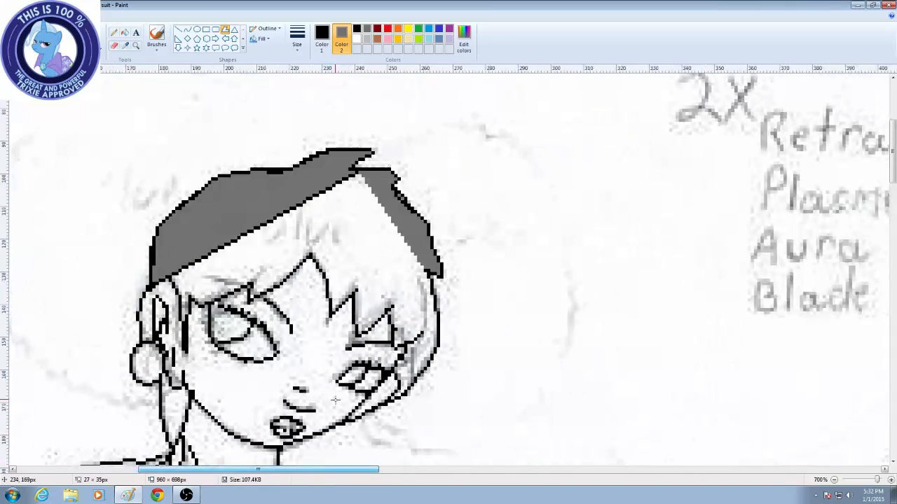
left_click_drag(433, 287, 160, 273)
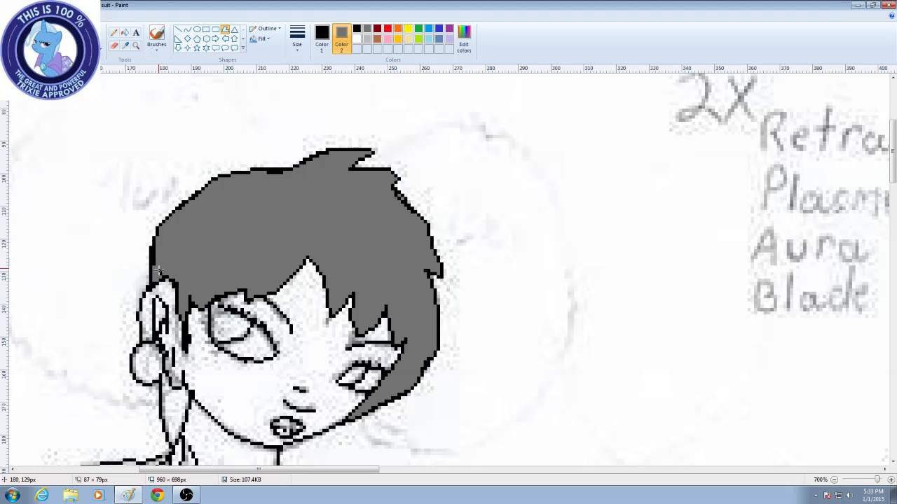
double_click(172, 248)
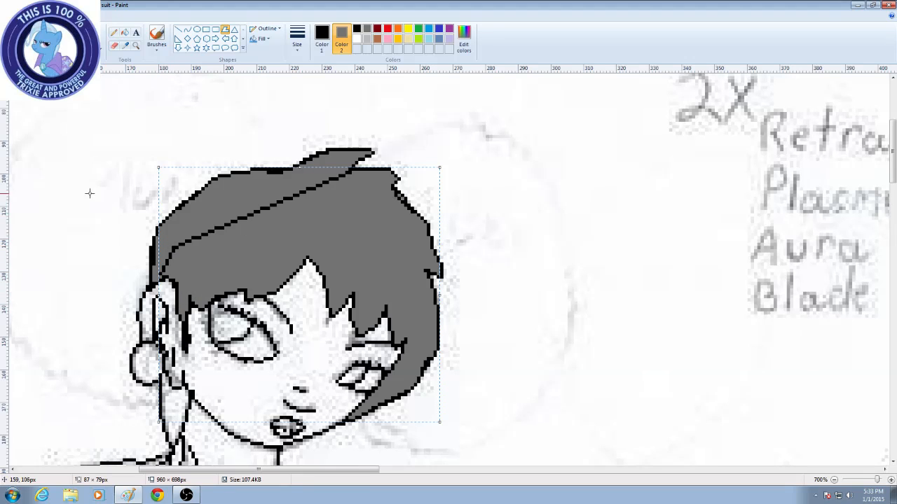
left_click(232, 162)
Paint over the black line crossing the hair with dark gray strokes of the round brush, including the leftover specks
left_click(157, 47)
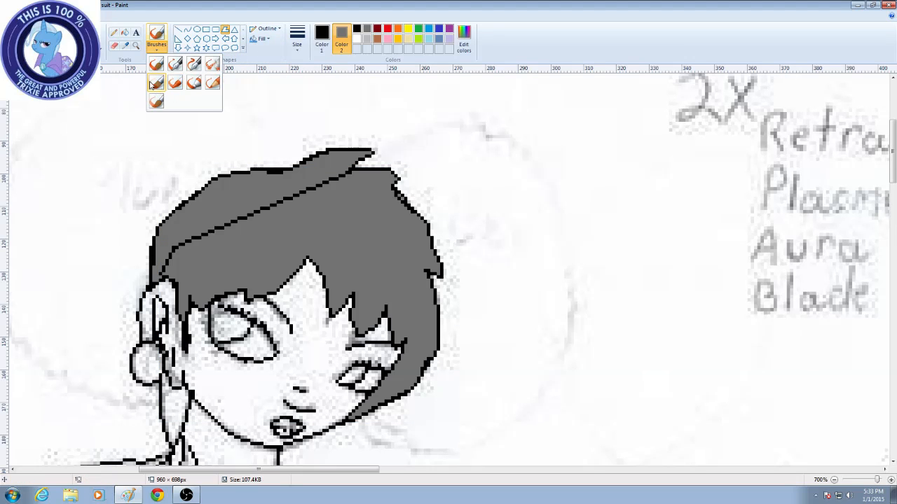
left_click(155, 63)
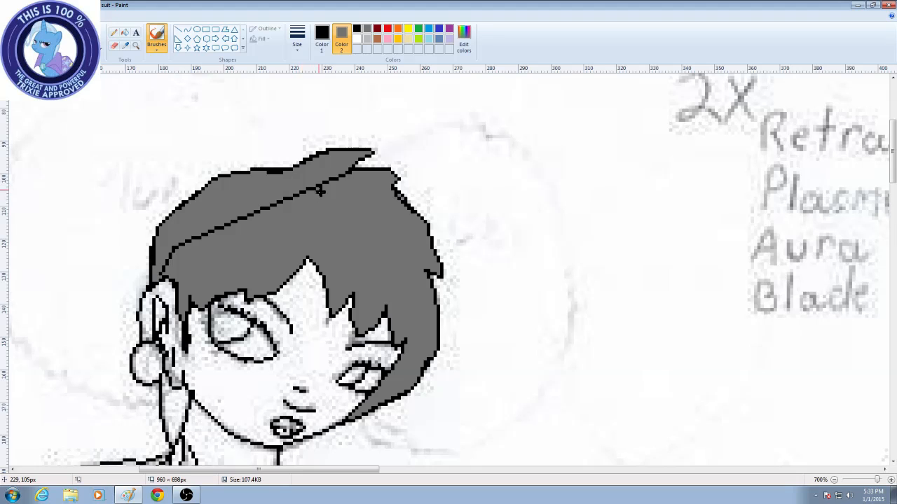
left_click_drag(320, 191, 197, 240)
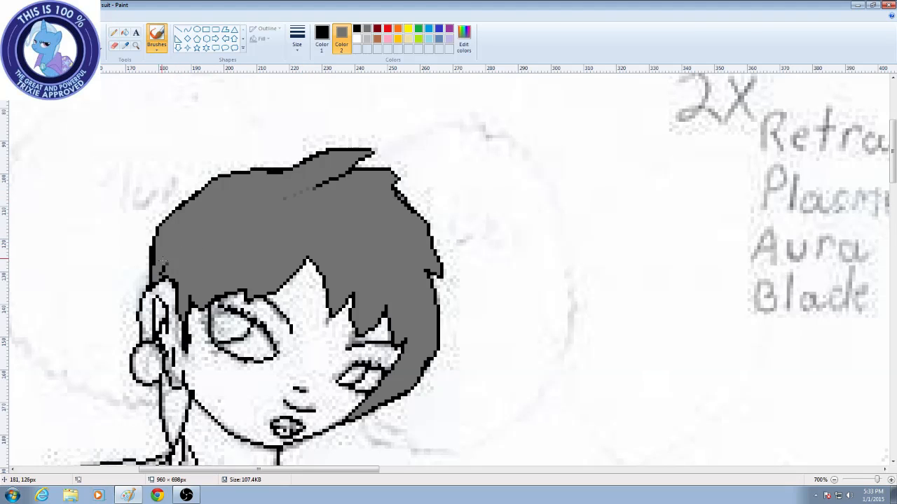
left_click_drag(283, 205, 294, 192)
scroll(378, 195, "down", 3)
scroll(378, 195, "up", 2)
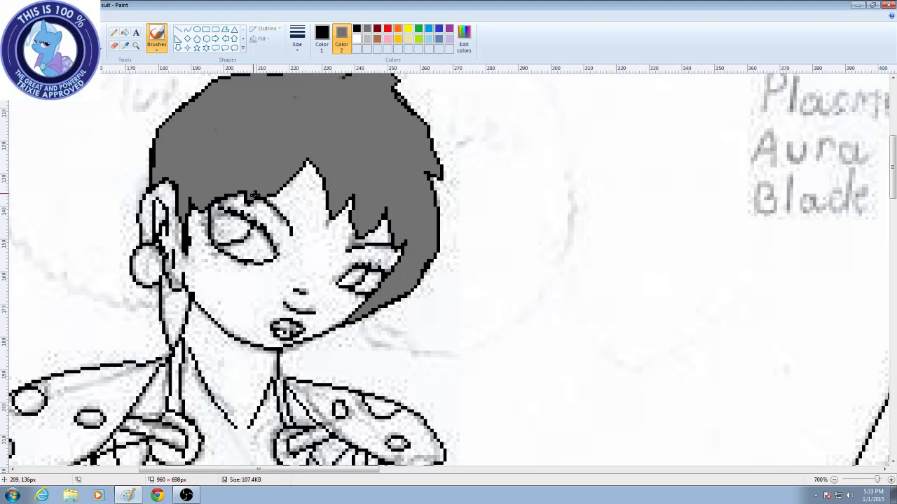
Set up the Polygon shape with a Marker fill and brown as Color 2
left_click(225, 29)
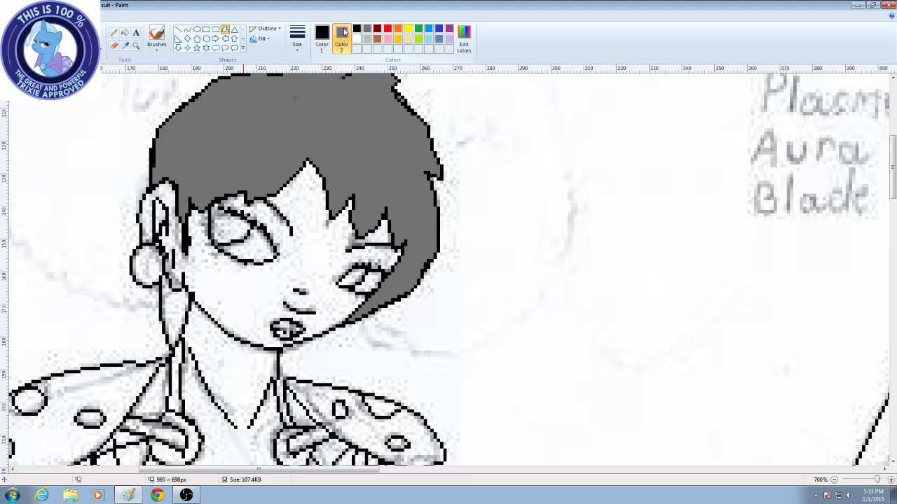
left_click(342, 33)
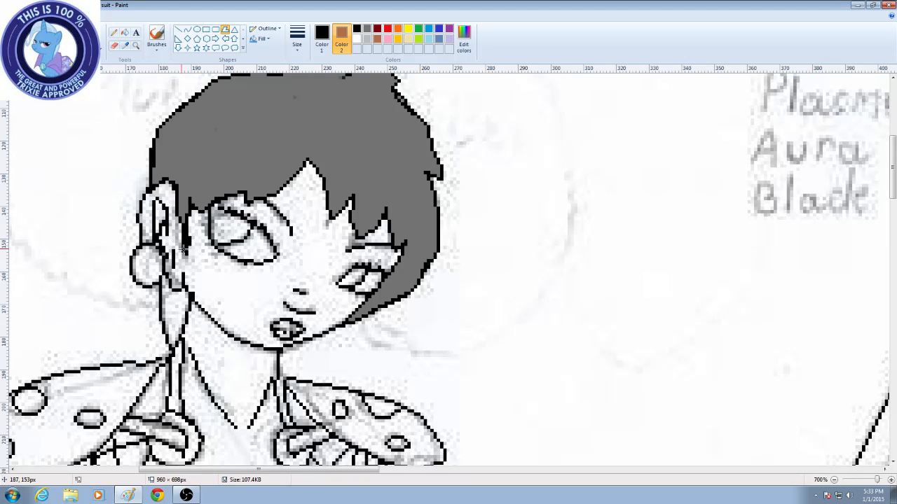
left_click_drag(188, 249, 172, 195)
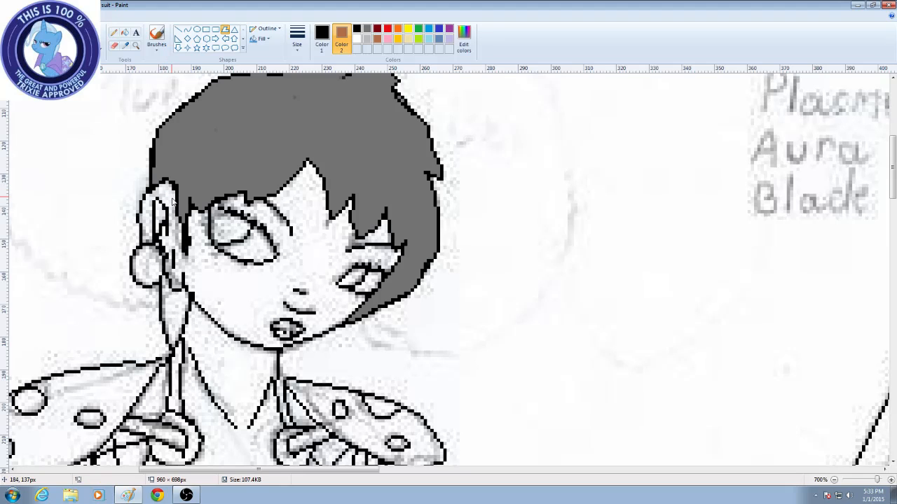
left_click(254, 40)
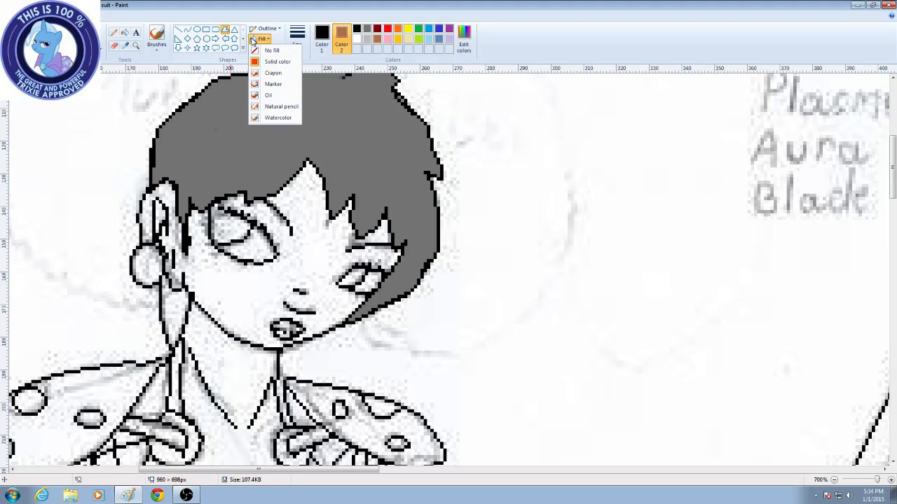
left_click(258, 84)
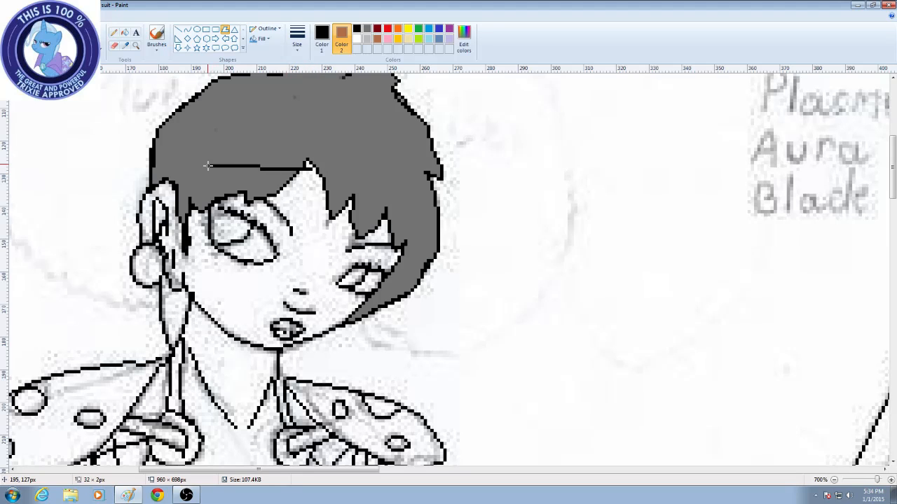
left_click(257, 38)
left_click(222, 131)
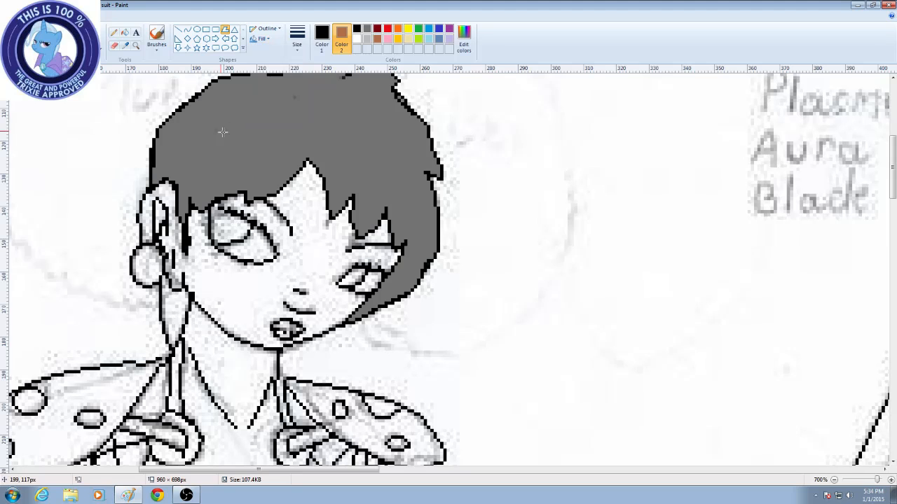
Try a brown-filled polygon about 72 × 70 px over the face and undo it
mouse_move(287, 116)
left_mouse_down()
mouse_move(196, 149)
mouse_move(217, 323)
mouse_move(429, 320)
mouse_move(383, 145)
mouse_move(356, 97)
left_mouse_up()
double_click(356, 97)
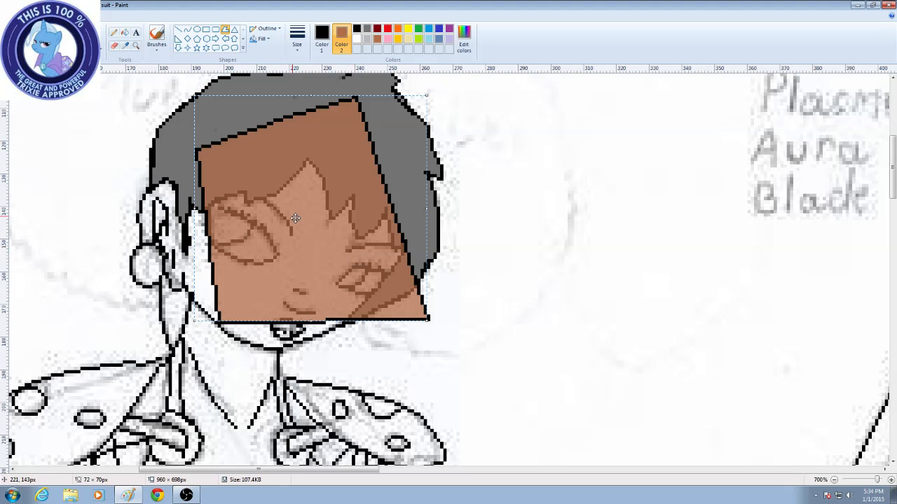
mouse_move(296, 219)
left_mouse_down()
mouse_move(301, 270)
mouse_move(279, 246)
mouse_move(313, 240)
left_mouse_up()
key("ctrl+z")
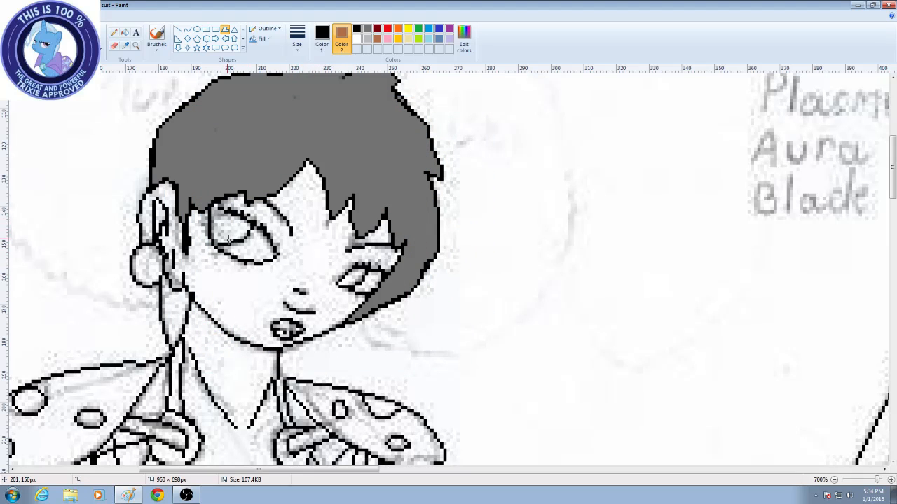
Cover the face and ear with a brown-filled polygon about 83 × 58 px, plus another for the gap under the bangs
left_click_drag(185, 236, 307, 162)
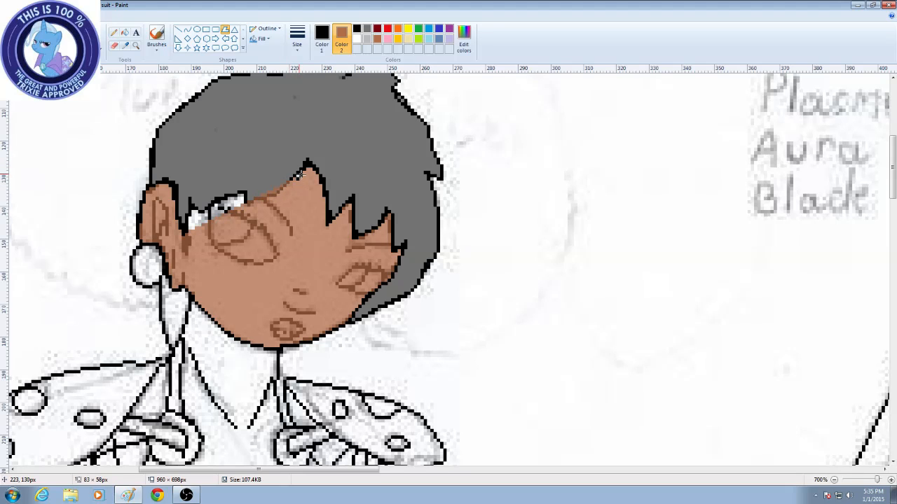
left_click_drag(298, 174, 287, 183)
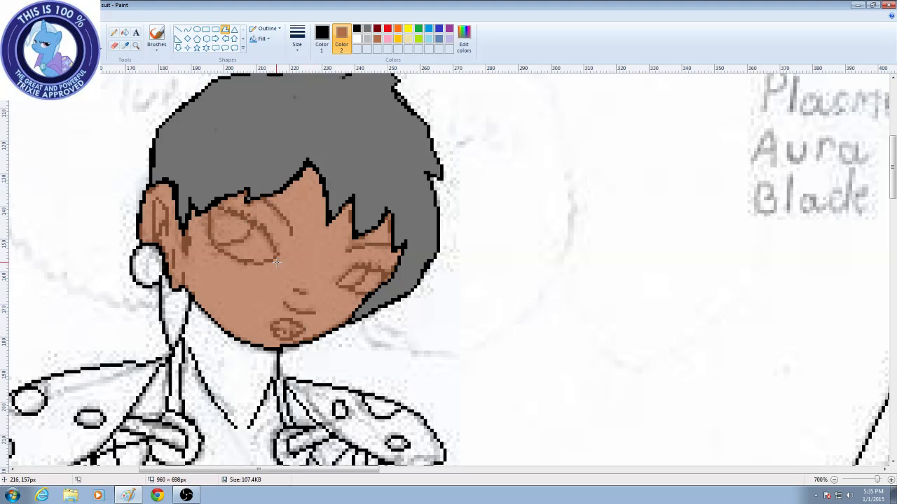
scroll(270, 250, "down", 3)
scroll(266, 250, "up", 3)
Choose the Watercolor brush and reduce its size to suit shading on the face
left_click(157, 45)
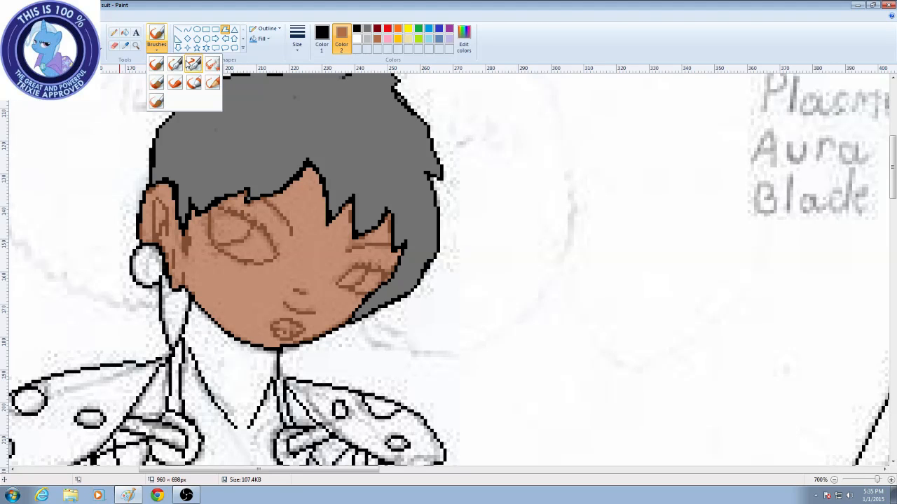
left_click(155, 102)
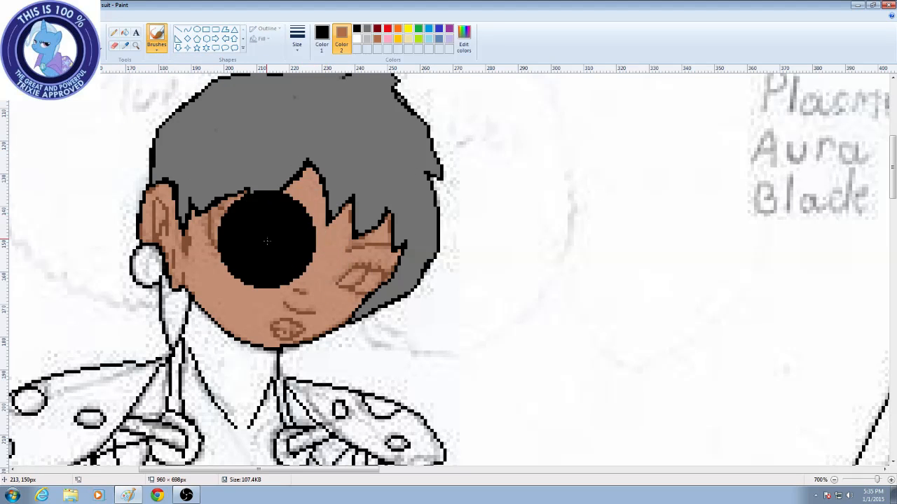
left_click(297, 41)
left_click(297, 84)
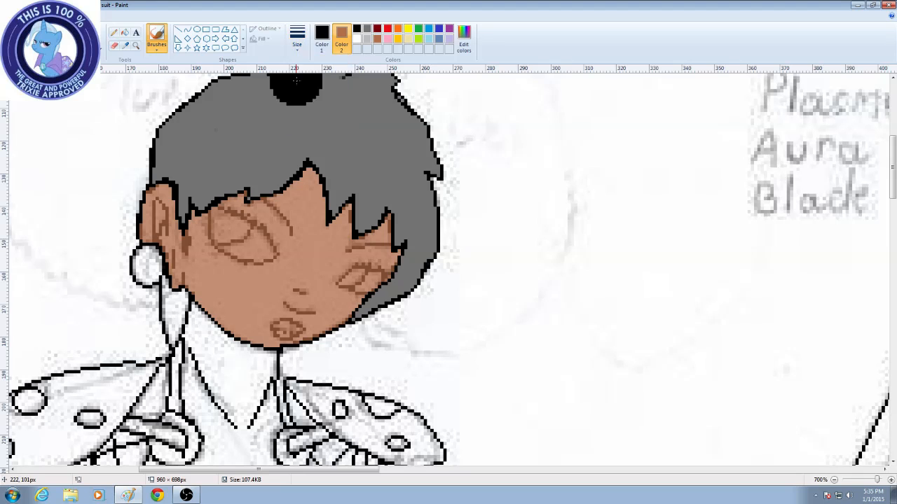
scroll(266, 177, "down", 3)
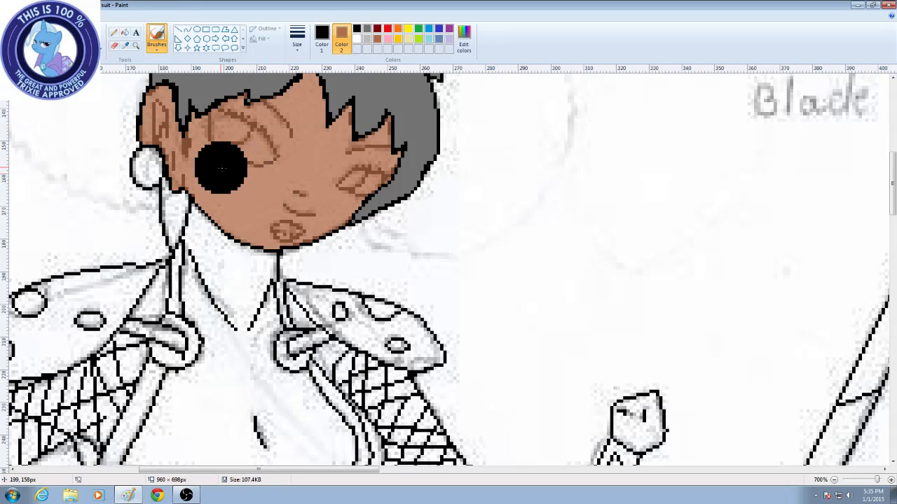
left_click(297, 38)
left_click(315, 70)
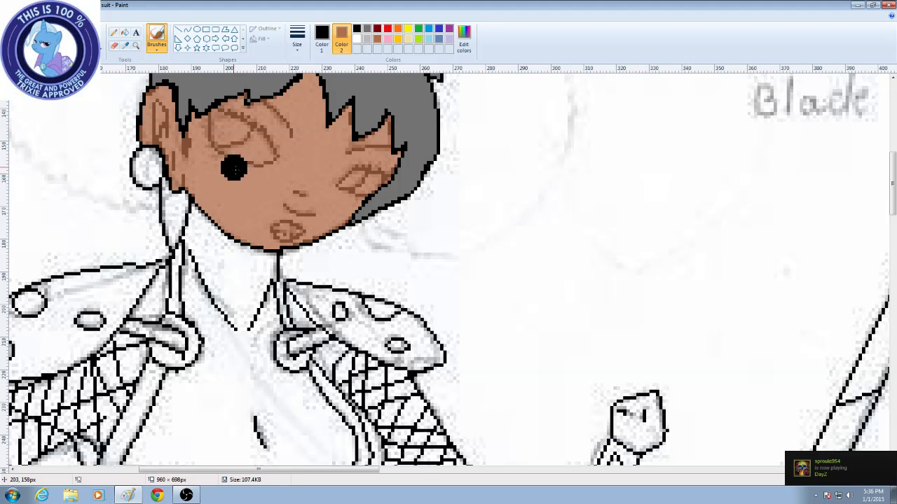
left_click(159, 50)
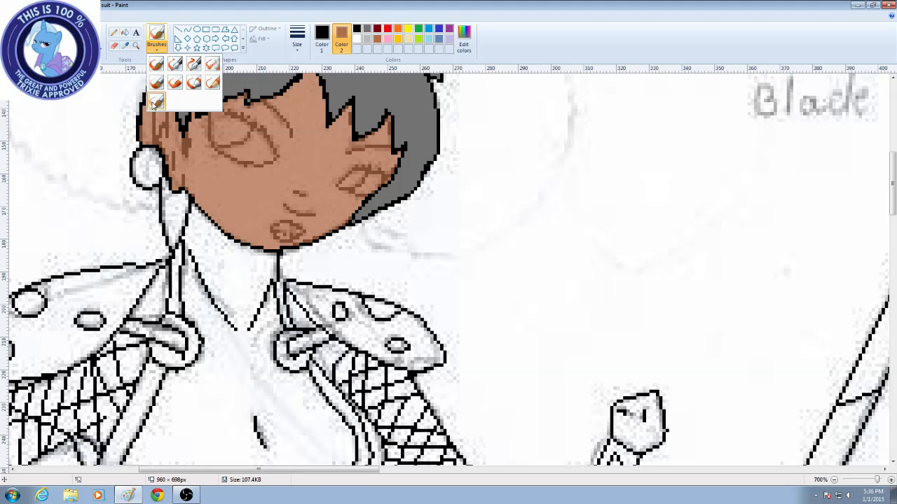
left_click(250, 220)
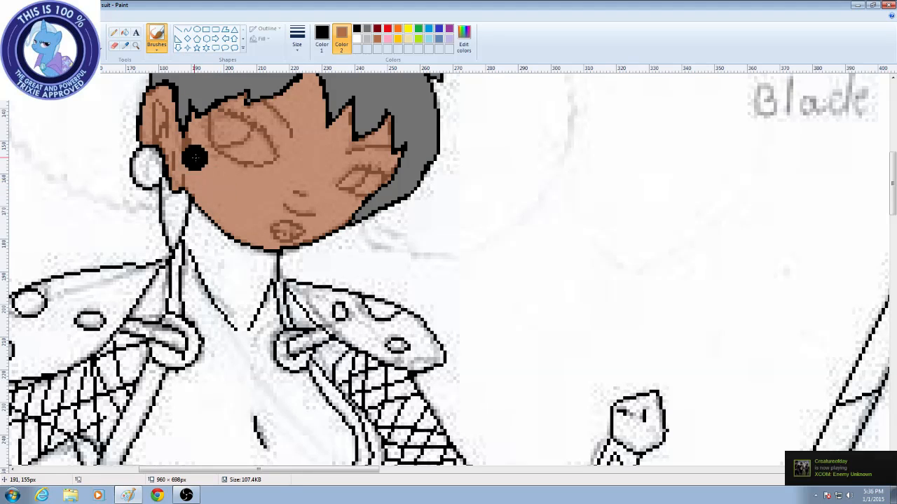
Shade the cheek and jaw beside the ear with overlapping brown watercolor strokes in Color 2
mouse_move(194, 158)
left_mouse_down()
mouse_move(198, 140)
mouse_move(193, 168)
left_mouse_up()
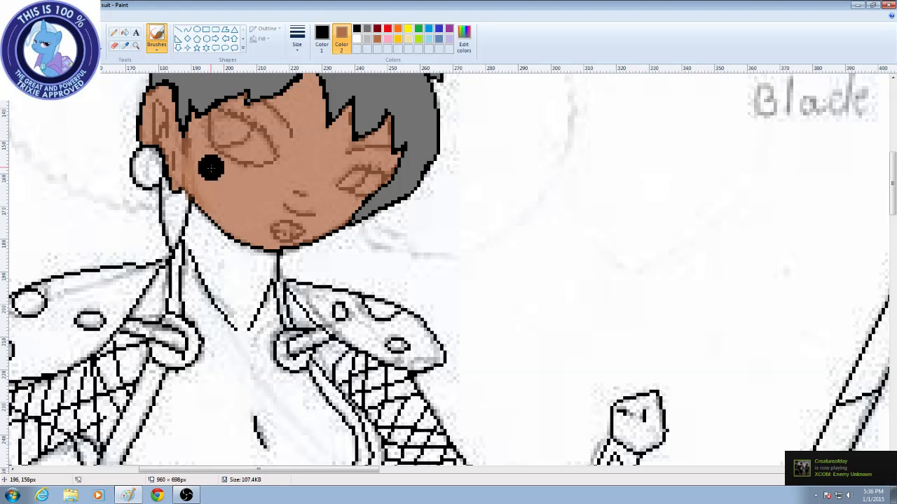
left_click_drag(216, 185, 218, 195)
mouse_move(201, 138)
left_mouse_down()
mouse_move(222, 197)
mouse_move(200, 130)
mouse_move(205, 162)
left_mouse_up()
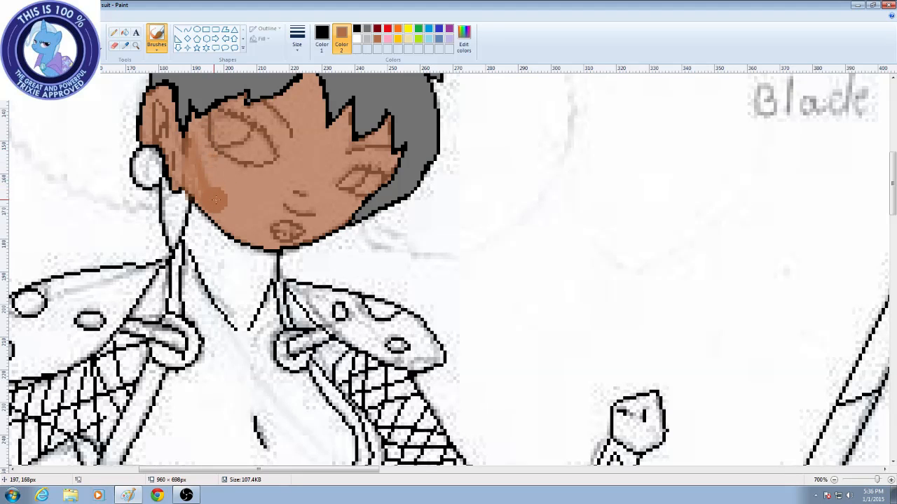
left_click_drag(215, 200, 224, 192)
mouse_move(203, 149)
left_mouse_down()
mouse_move(199, 142)
mouse_move(206, 179)
mouse_move(238, 220)
left_mouse_up()
left_click_drag(253, 177, 239, 176)
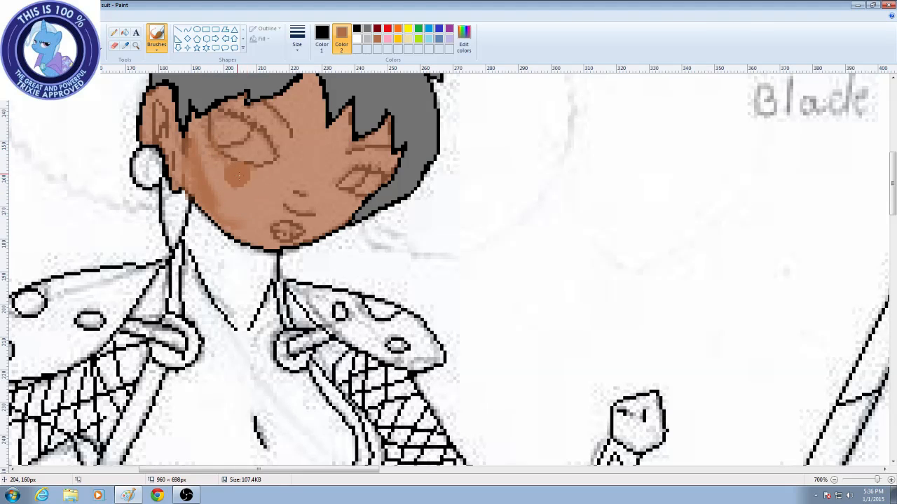
left_click_drag(209, 151, 207, 149)
mouse_move(204, 147)
left_mouse_down()
mouse_move(238, 196)
mouse_move(275, 178)
mouse_move(234, 182)
mouse_move(201, 139)
left_mouse_up()
mouse_move(245, 188)
left_mouse_down()
mouse_move(199, 160)
mouse_move(192, 139)
mouse_move(249, 204)
mouse_move(219, 186)
left_mouse_up()
Mix a darker shade of the brown in Edit Colors and set it as Color 1
left_click(329, 51)
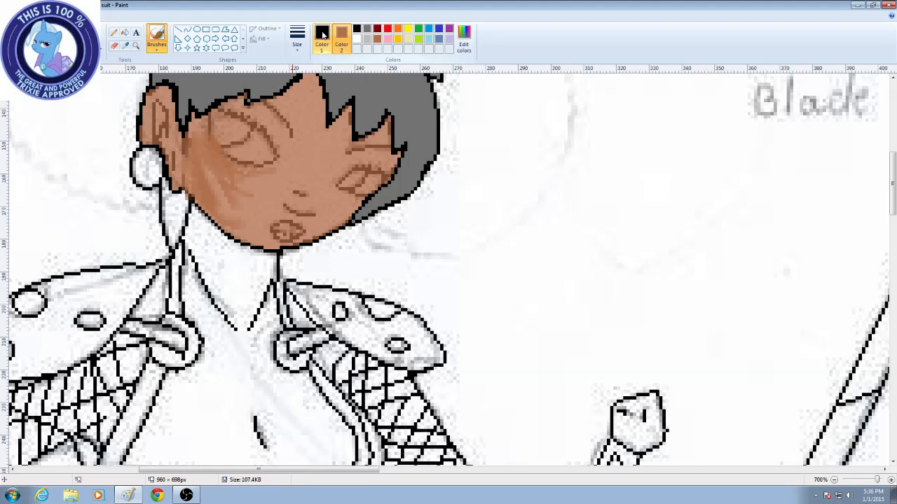
left_click(342, 37)
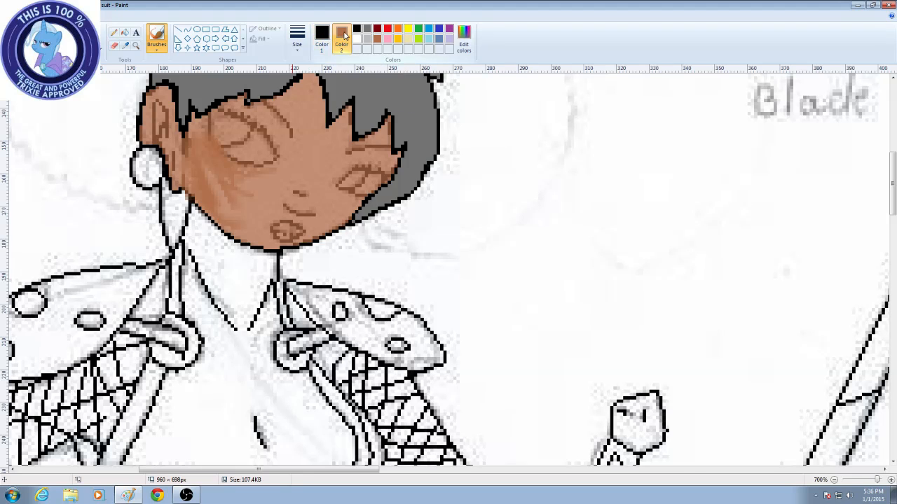
left_click(465, 36)
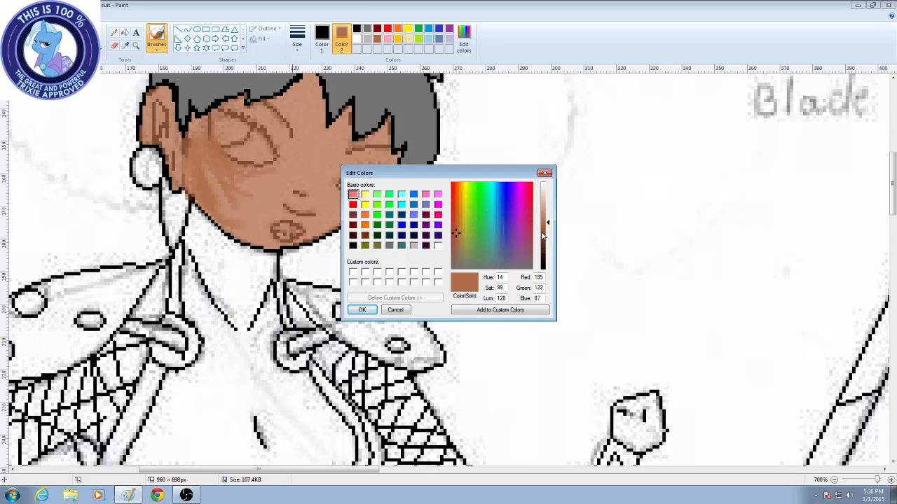
left_click_drag(544, 237, 546, 234)
left_click(361, 311)
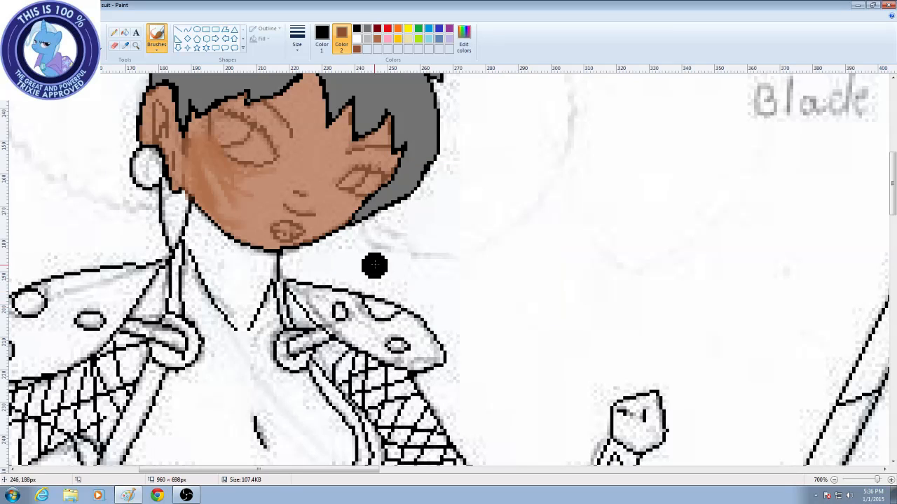
left_click(324, 34)
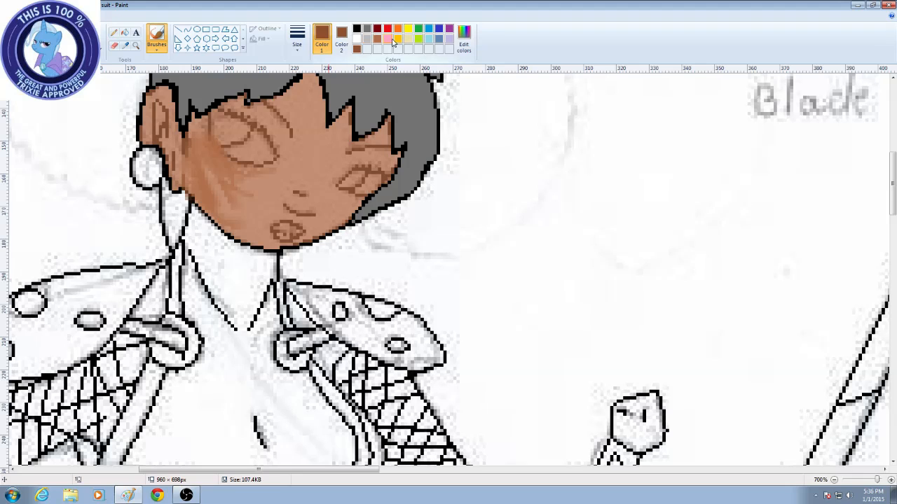
Set Color 2 back to the lighter brown and shade the rest of the face, around the eyes, nose and both cheeks
left_click(342, 39)
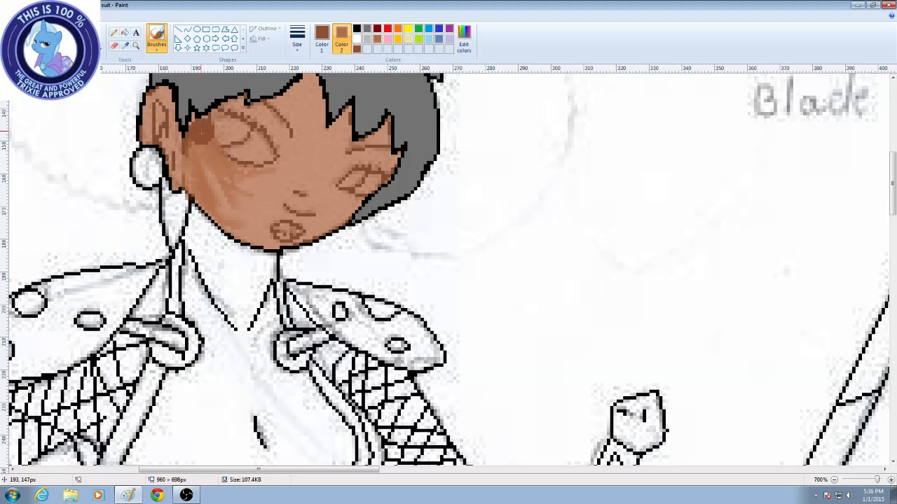
left_click(331, 190)
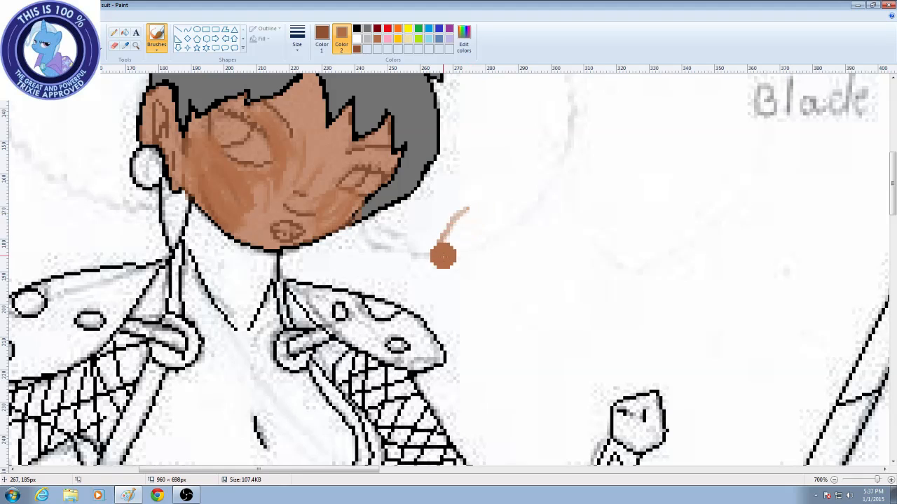
Practice short diagonal brown watercolor strokes on the blank paper beside the head
mouse_move(469, 220)
left_mouse_down()
mouse_move(447, 248)
mouse_move(482, 218)
mouse_move(451, 263)
mouse_move(489, 223)
mouse_move(454, 269)
left_mouse_up()
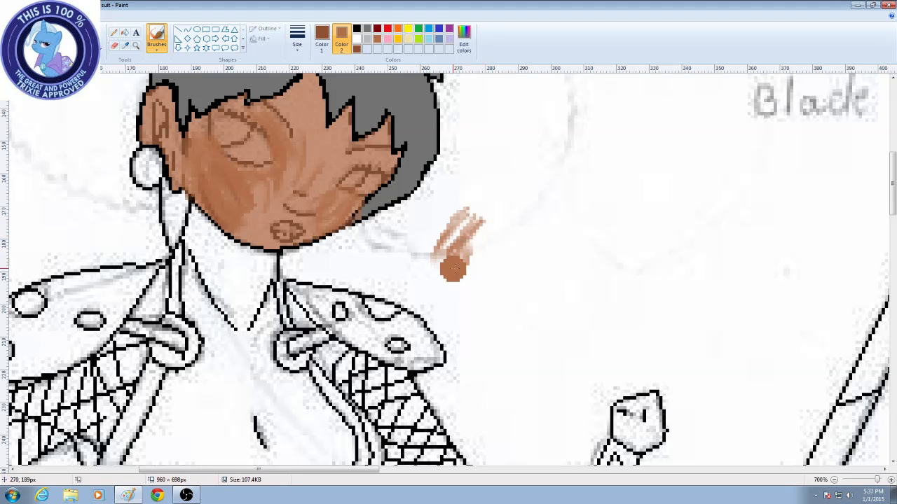
left_click_drag(492, 230, 469, 282)
mouse_move(521, 246)
left_mouse_down()
mouse_move(486, 286)
mouse_move(478, 280)
left_mouse_up()
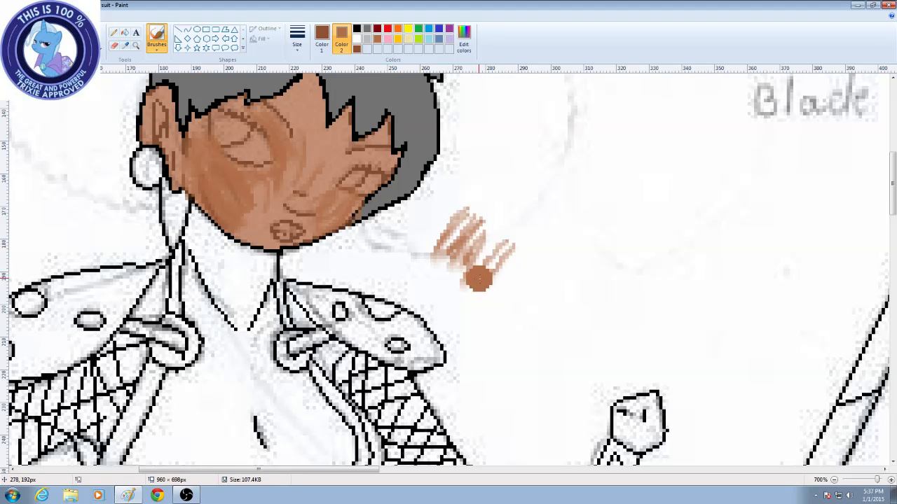
left_click_drag(509, 231, 476, 248)
left_click_drag(493, 214, 456, 234)
left_click_drag(473, 200, 416, 230)
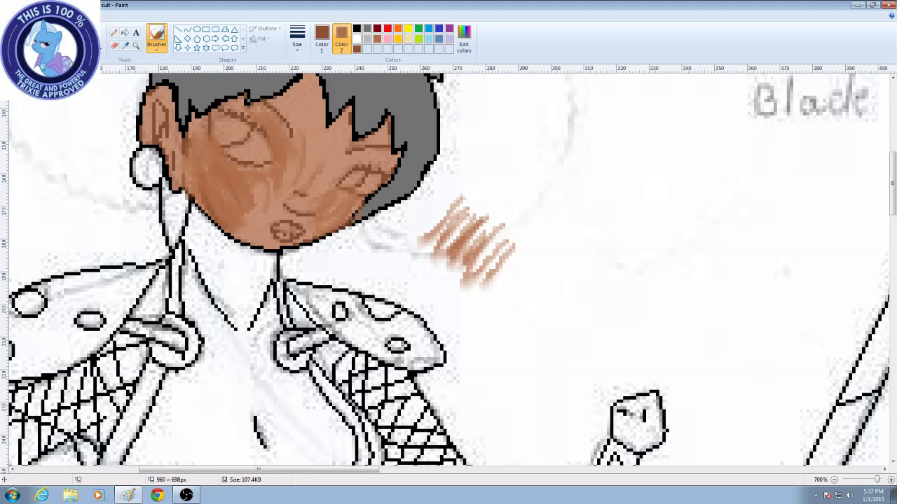
Undo all the practice strokes on the blank paper beside the head
key("ctrl+z")
key("ctrl+z")
key("ctrl+z")
key("ctrl+z")
key("ctrl+z")
key("ctrl+z")
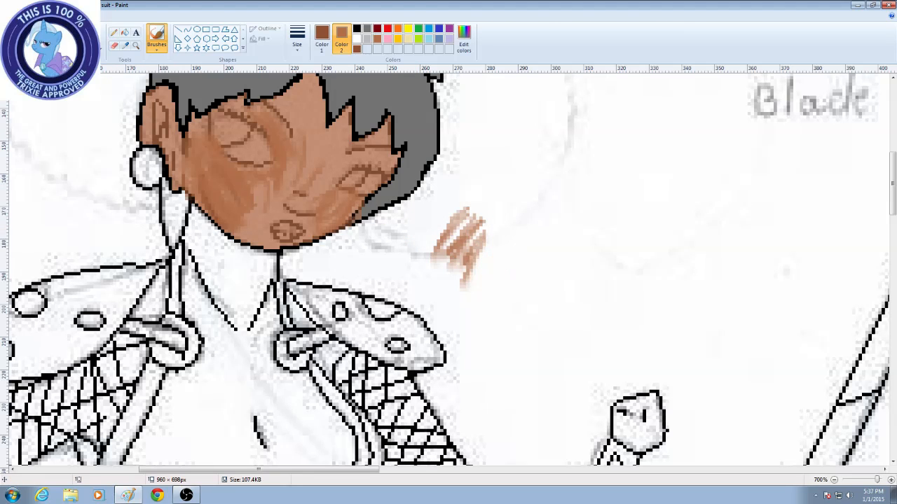
key("ctrl+z")
key("ctrl+z")
key("ctrl+z")
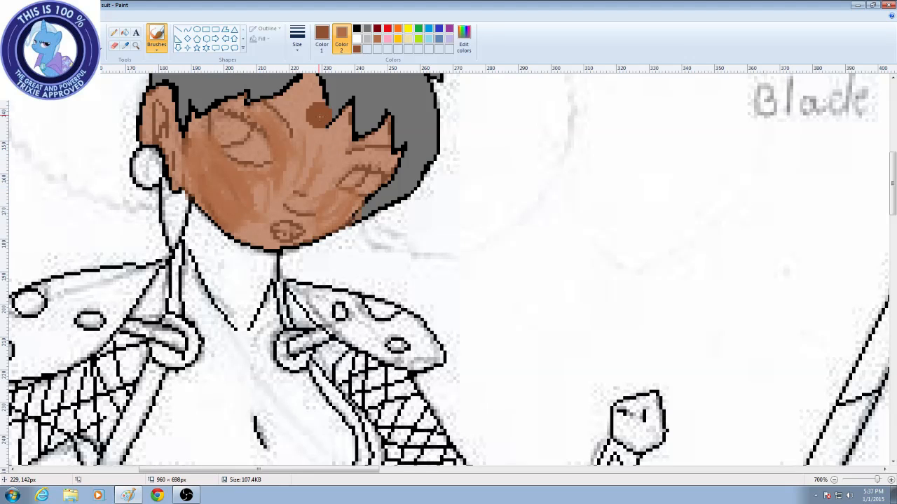
Choose a larger brush size and shade the forehead, nose and cheeks with broad brown watercolor strokes
scroll(317, 117, "up", 2)
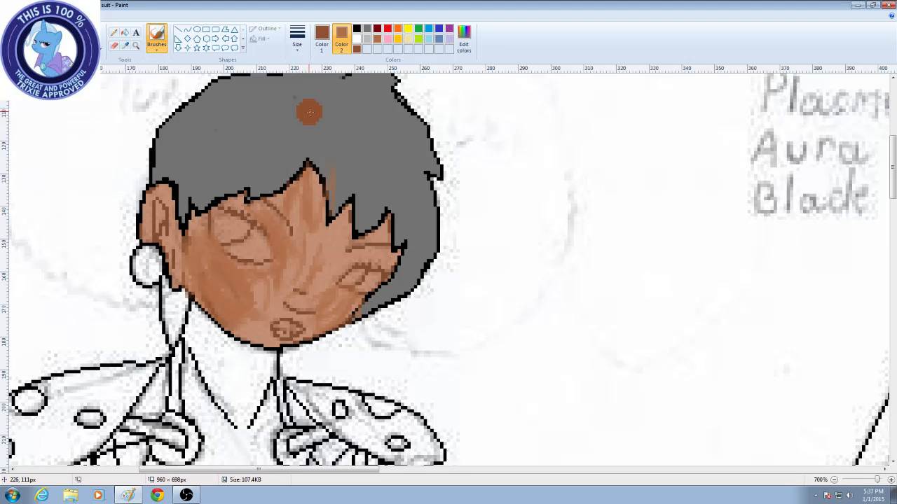
left_click(295, 42)
left_click(318, 120)
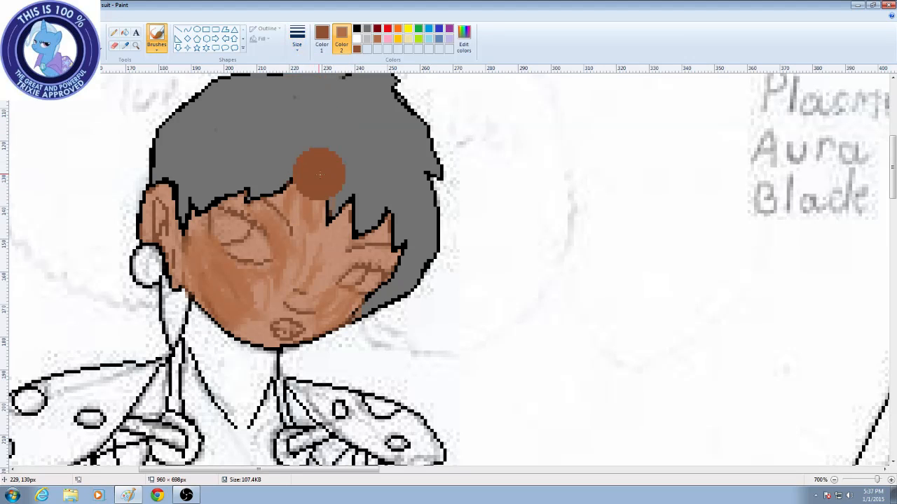
left_click_drag(309, 189, 303, 259)
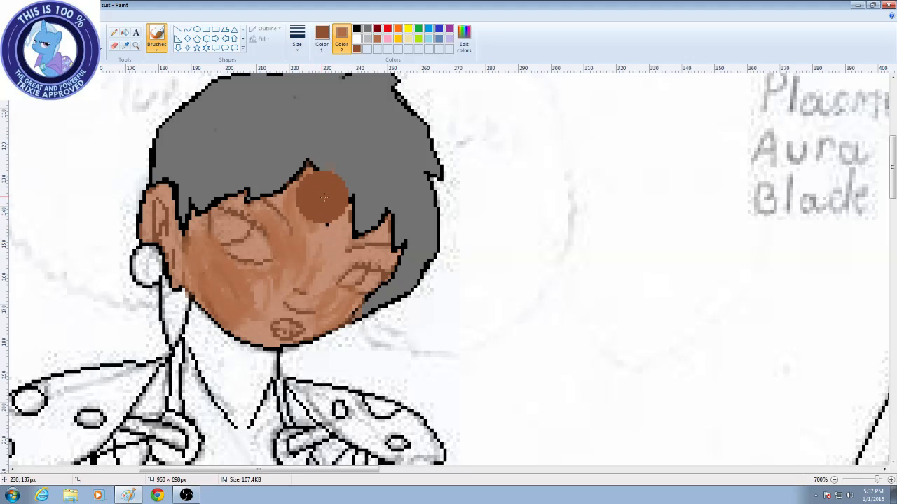
mouse_move(322, 198)
left_mouse_down()
mouse_move(301, 272)
mouse_move(274, 292)
mouse_move(239, 298)
mouse_move(251, 317)
mouse_move(222, 276)
mouse_move(193, 258)
mouse_move(248, 288)
mouse_move(242, 307)
mouse_move(311, 257)
left_mouse_up()
mouse_move(349, 227)
left_mouse_down()
mouse_move(331, 262)
mouse_move(313, 272)
left_mouse_up()
mouse_move(344, 243)
left_mouse_down()
mouse_move(319, 274)
mouse_move(372, 235)
mouse_move(320, 279)
mouse_move(297, 267)
mouse_move(300, 257)
mouse_move(256, 316)
mouse_move(241, 283)
mouse_move(243, 313)
mouse_move(297, 267)
mouse_move(277, 286)
mouse_move(332, 258)
mouse_move(291, 276)
mouse_move(307, 252)
left_mouse_up()
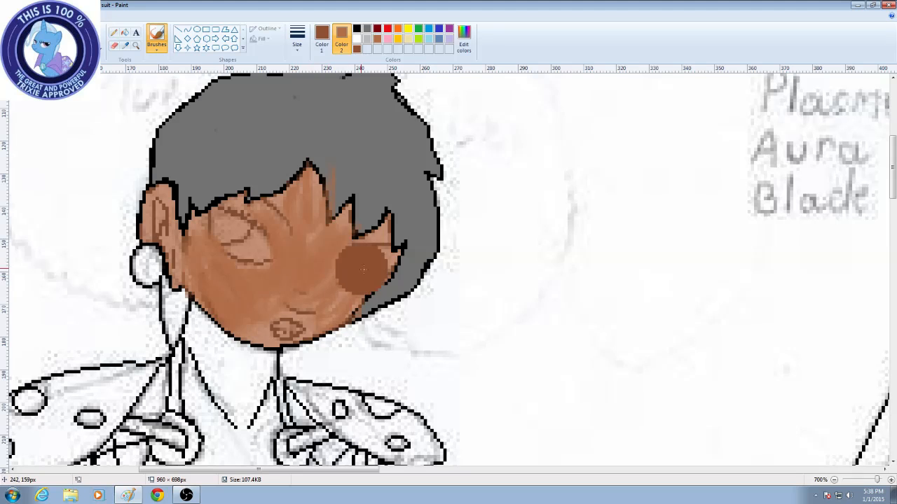
scroll(360, 264, "up", 3)
scroll(356, 243, "up", 4)
scroll(351, 234, "down", 7)
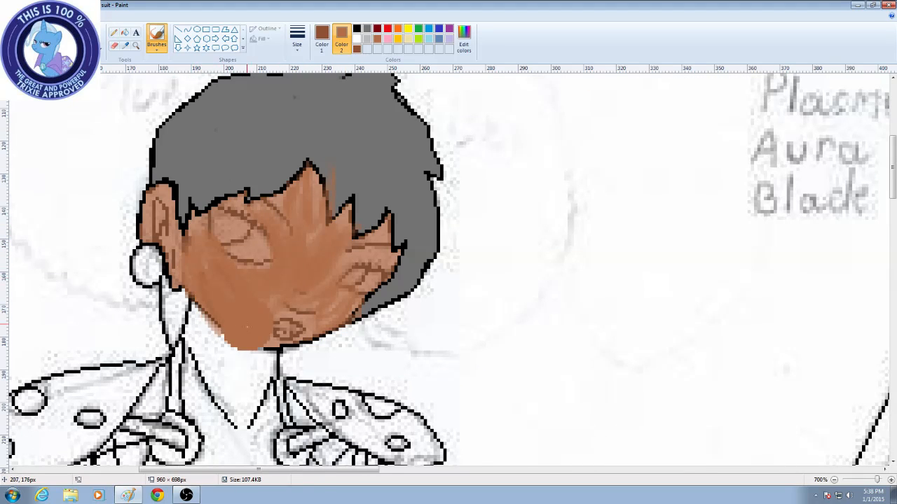
left_click_drag(228, 292, 262, 311)
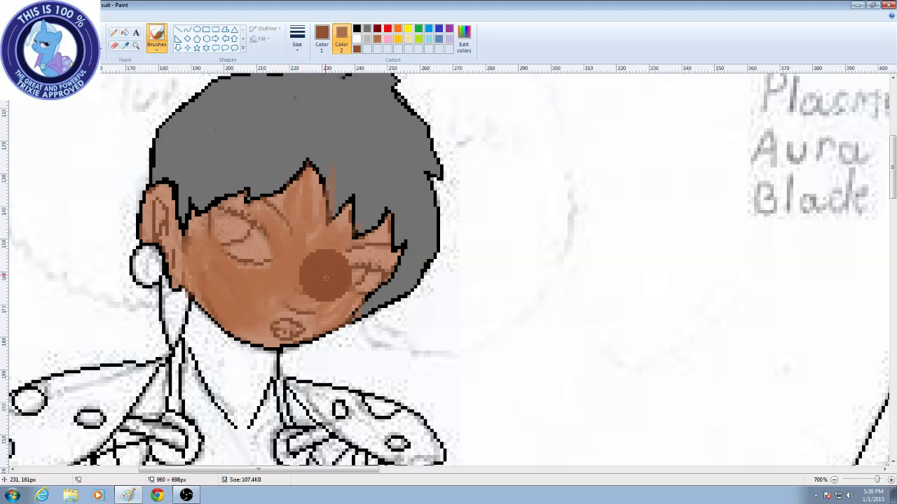
mouse_move(326, 288)
left_mouse_down()
mouse_move(329, 299)
mouse_move(329, 233)
mouse_move(316, 217)
left_mouse_up()
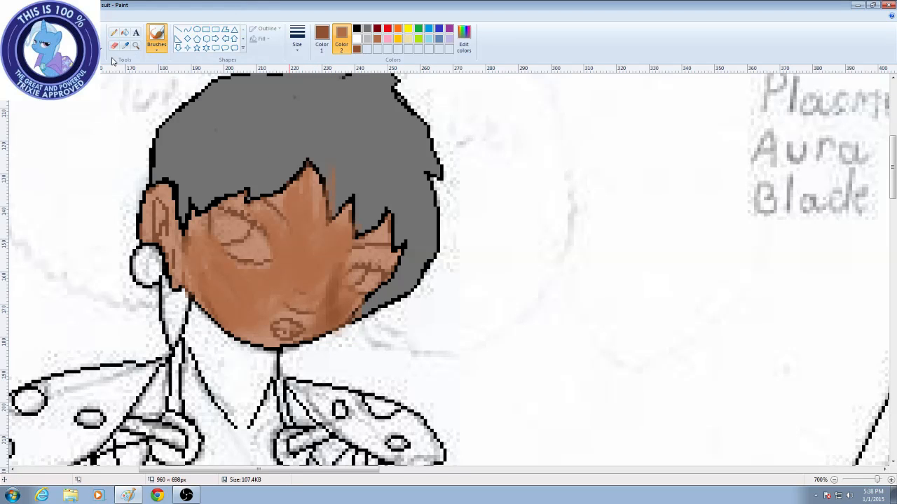
Trace the eyebrow, eye outline and nose line beside the ear in black with the Pencil tool, using Color 2
left_click(113, 33)
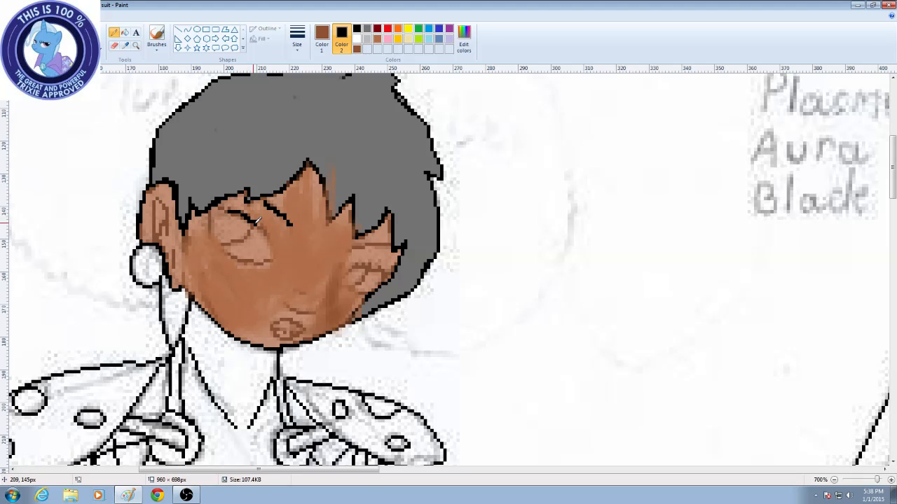
left_click_drag(270, 249, 271, 253)
mouse_move(209, 214)
left_mouse_down()
mouse_move(238, 254)
mouse_move(271, 259)
left_mouse_up()
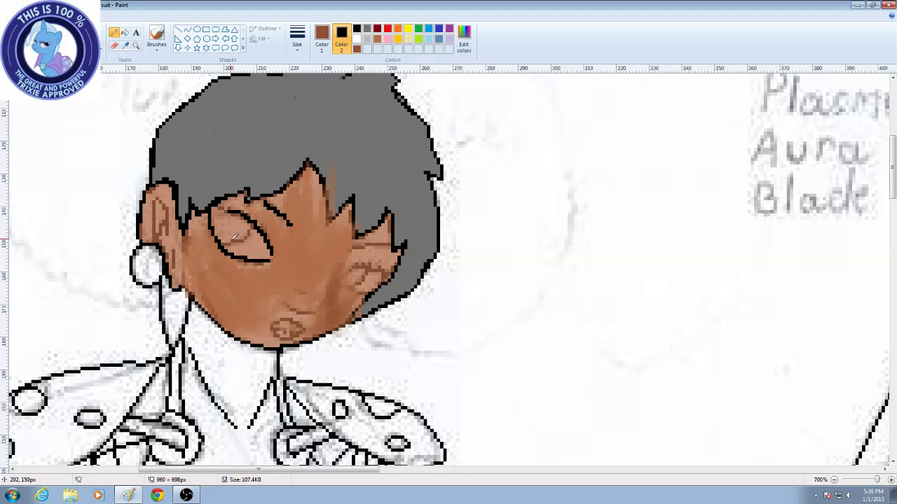
left_click_drag(225, 241, 254, 223)
Set Color 1 and Color 2 to white and choose the Polygon shape with a solid color fill
scroll(216, 221, "up", 3)
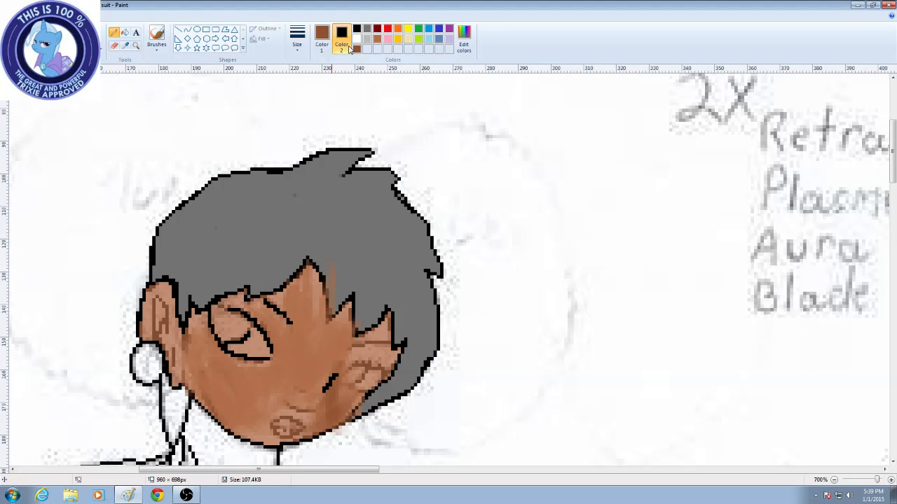
left_click(322, 39)
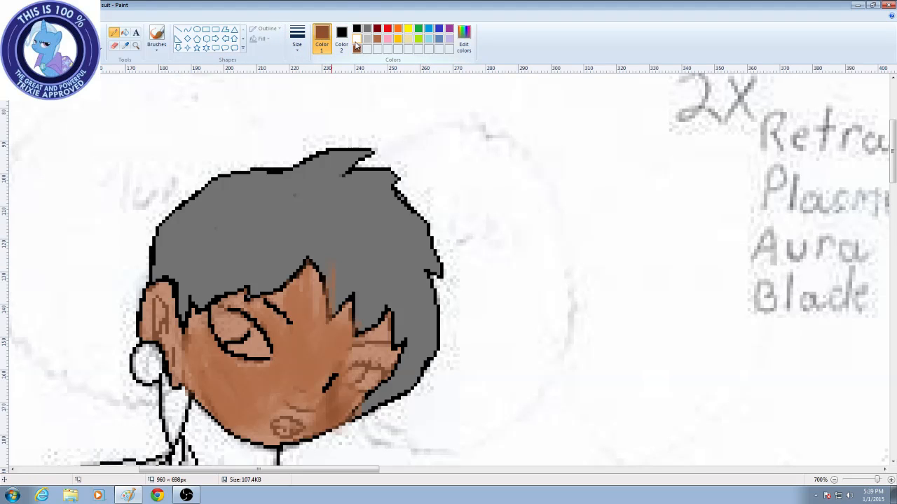
left_click(356, 38)
left_click(341, 39)
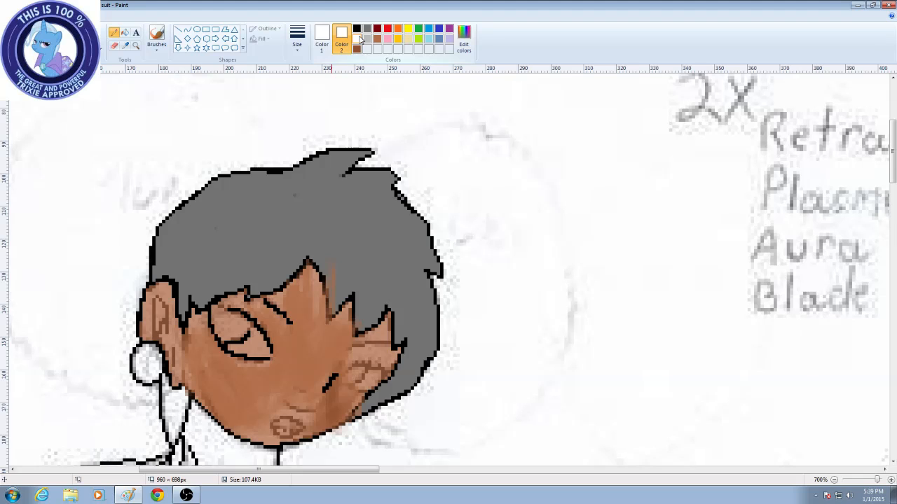
left_click(356, 39)
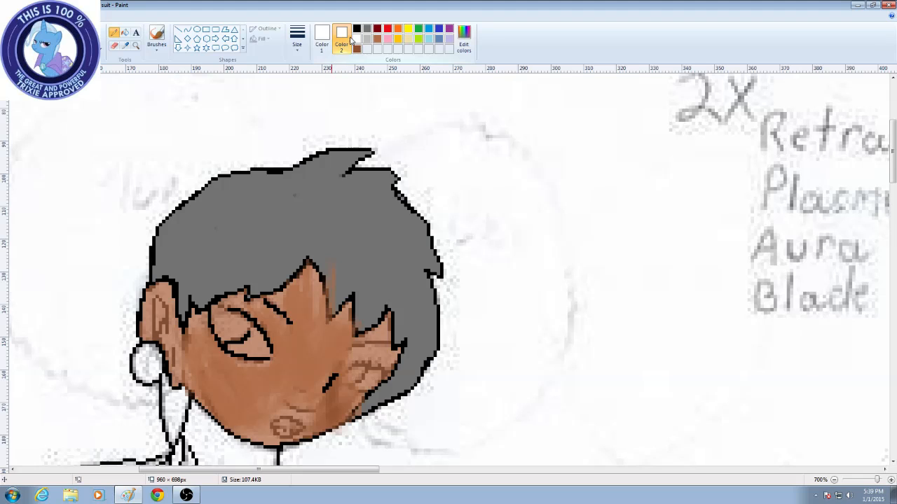
left_click(225, 30)
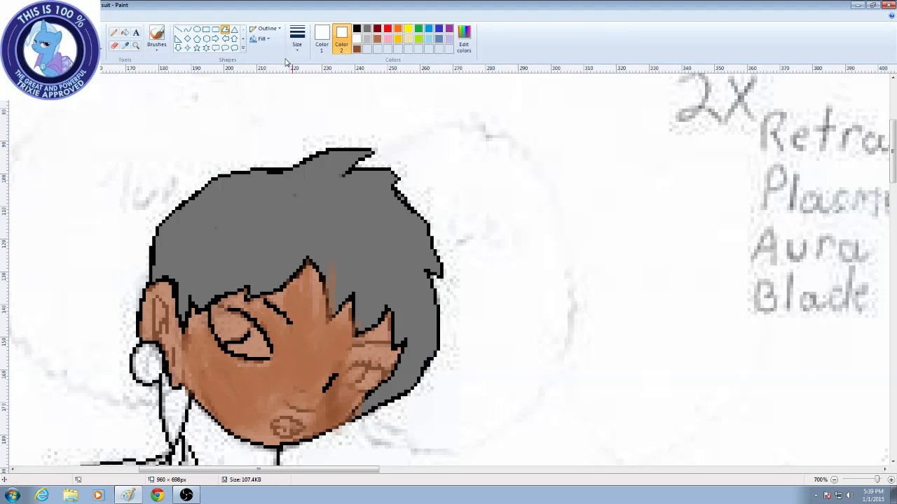
left_click(261, 38)
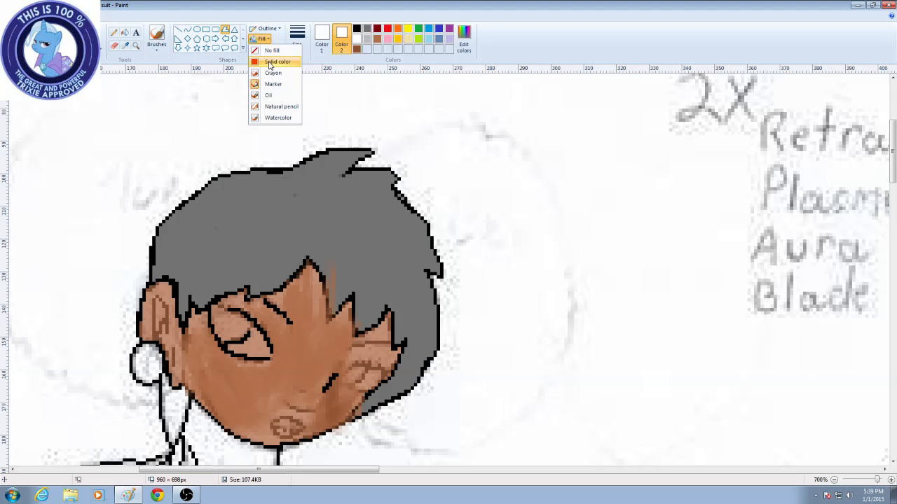
left_click(270, 62)
Start a white polygon below the hair and follow the outer outline of the hair, ear and earring down to the shoulder
scroll(439, 223, "down", 3)
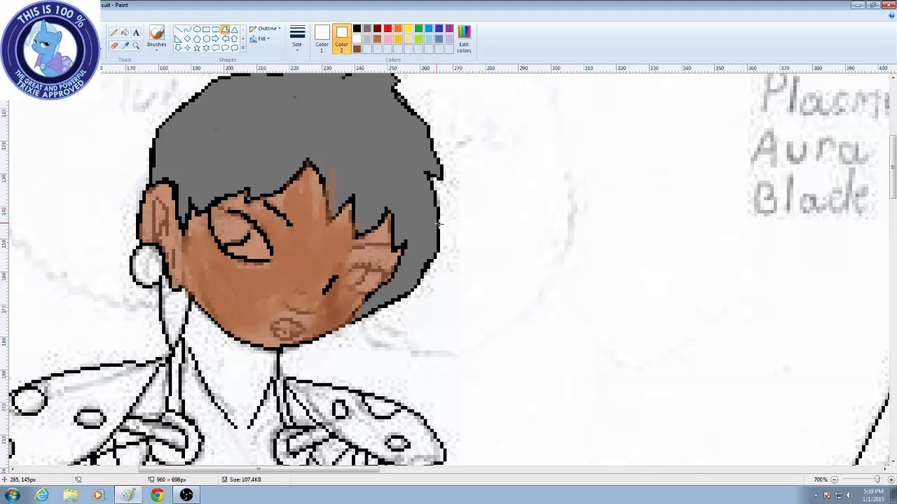
scroll(411, 253, "down", 3)
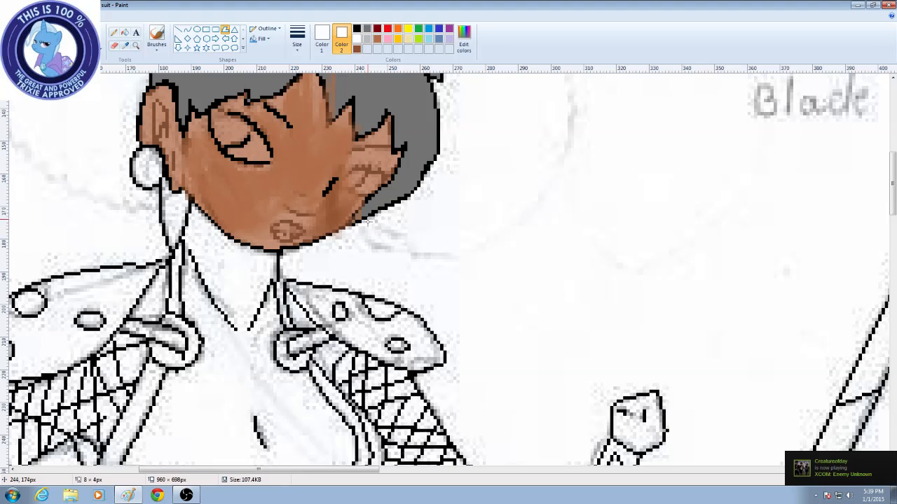
left_click_drag(414, 197, 438, 112)
scroll(438, 112, "up", 3)
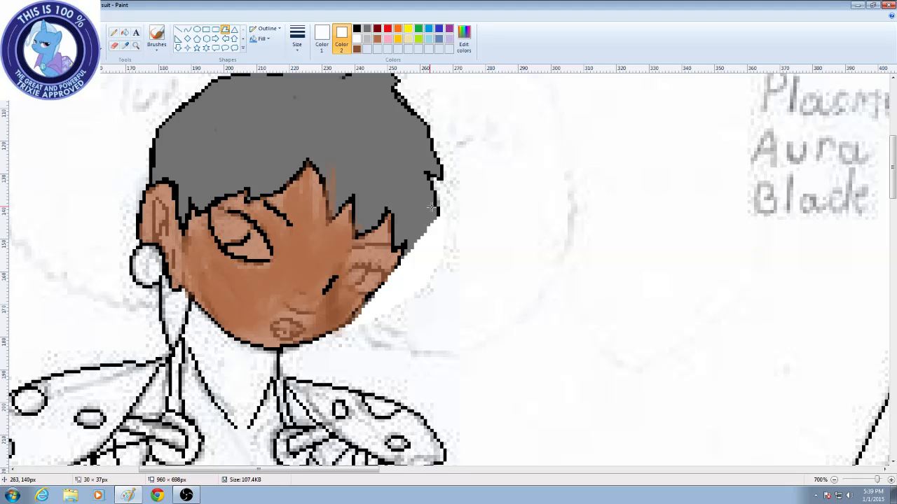
left_click_drag(438, 197, 412, 109)
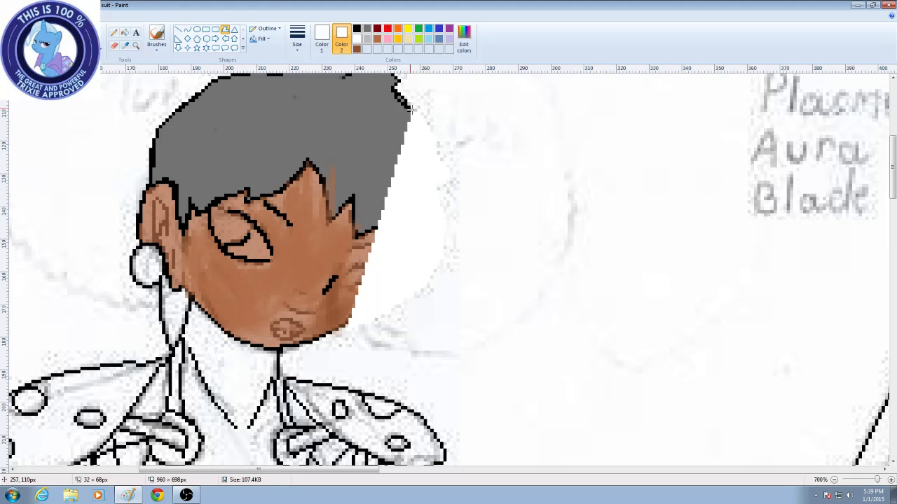
scroll(419, 141, "up", 1)
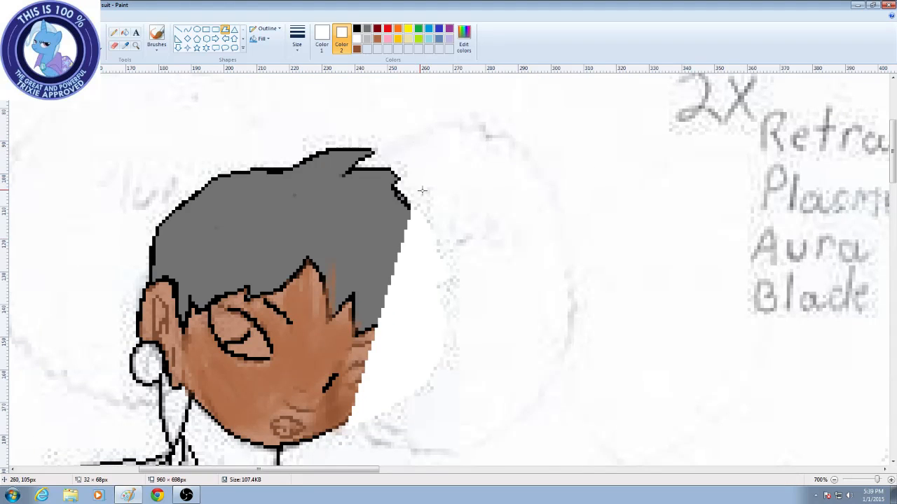
left_click_drag(417, 196, 140, 290)
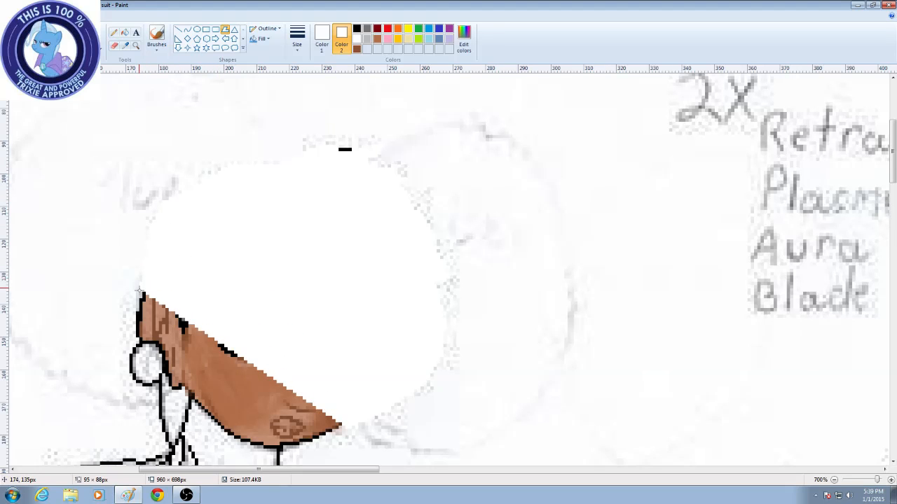
scroll(132, 272, "down", 1)
left_click_drag(123, 210, 126, 220)
left_click(130, 239)
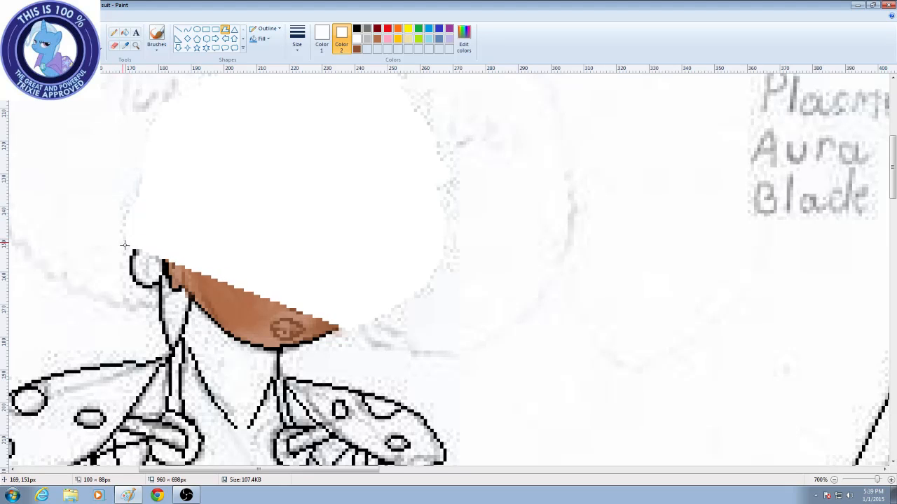
left_click_drag(117, 265, 30, 353)
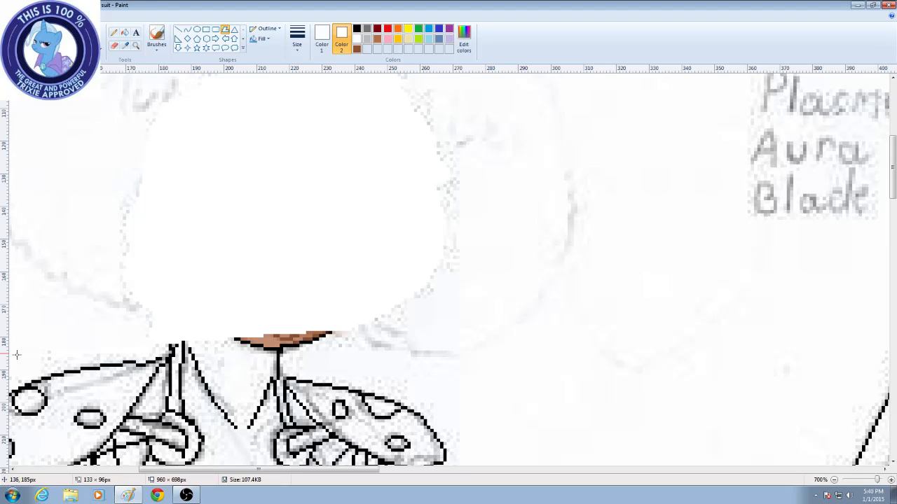
Continue the polygon across the blank paper to the handwritten text, back to the neck, and close it to cover the scan smudges
scroll(158, 448, "up", 2)
left_click_drag(56, 352, 814, 172)
scroll(110, 152, "up", 2)
scroll(813, 172, "down", 2)
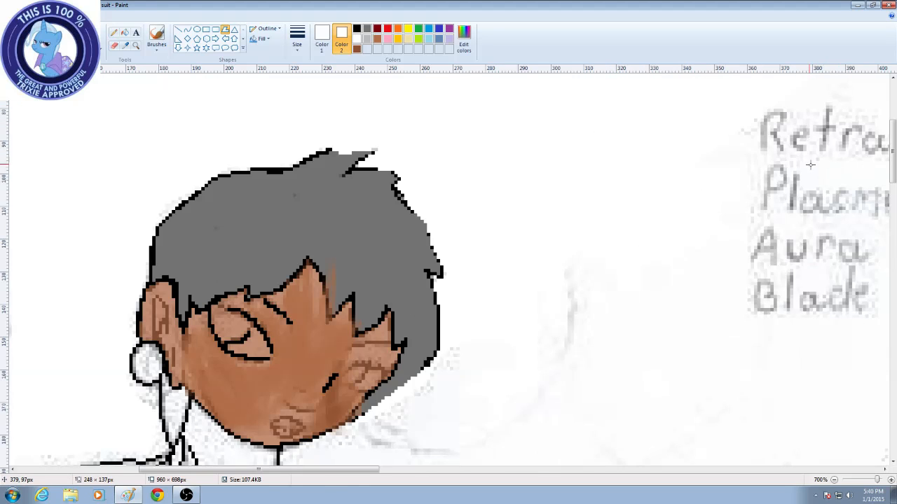
scroll(671, 169, "down", 2)
left_click_drag(671, 170, 742, 415)
scroll(706, 369, "down", 2)
mouse_move(538, 259)
left_mouse_down()
mouse_move(408, 283)
mouse_move(283, 268)
left_mouse_up()
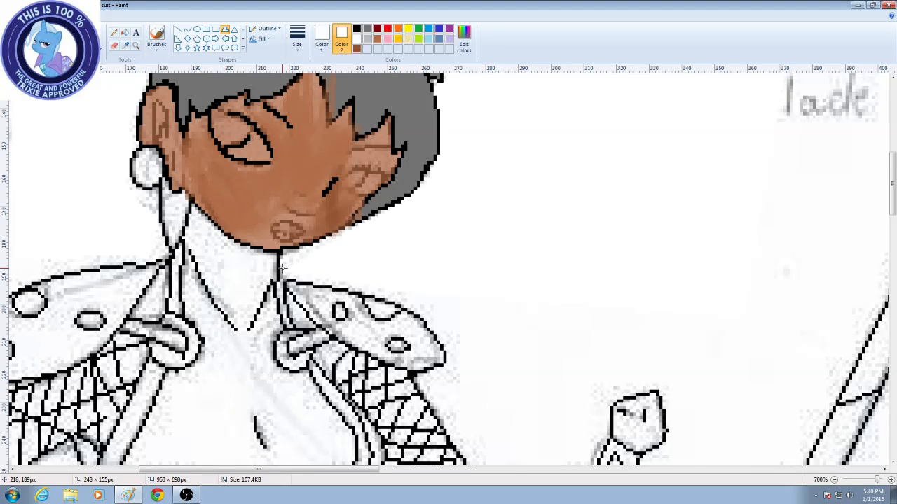
scroll(282, 269, "down", 4)
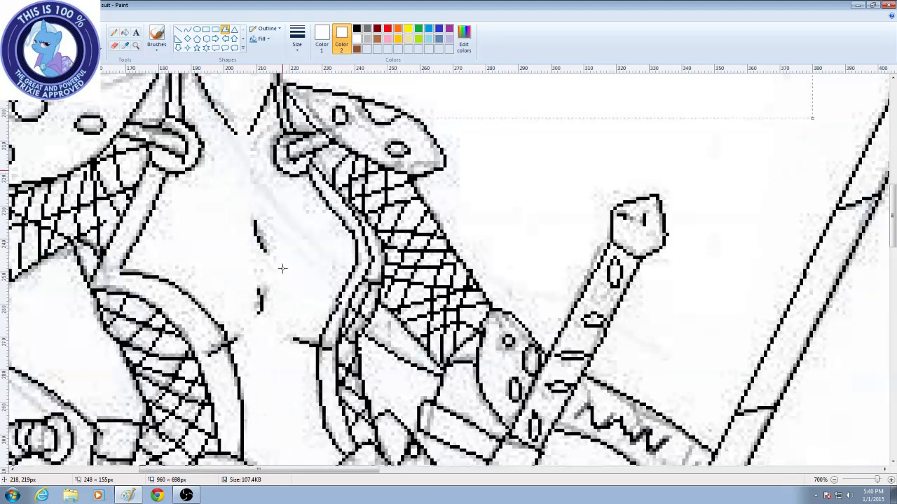
left_click(282, 267)
Set Color 2 to dark red and bucket-fill the cleaned background around the head with it
scroll(282, 267, "up", 6)
scroll(281, 266, "up", 2)
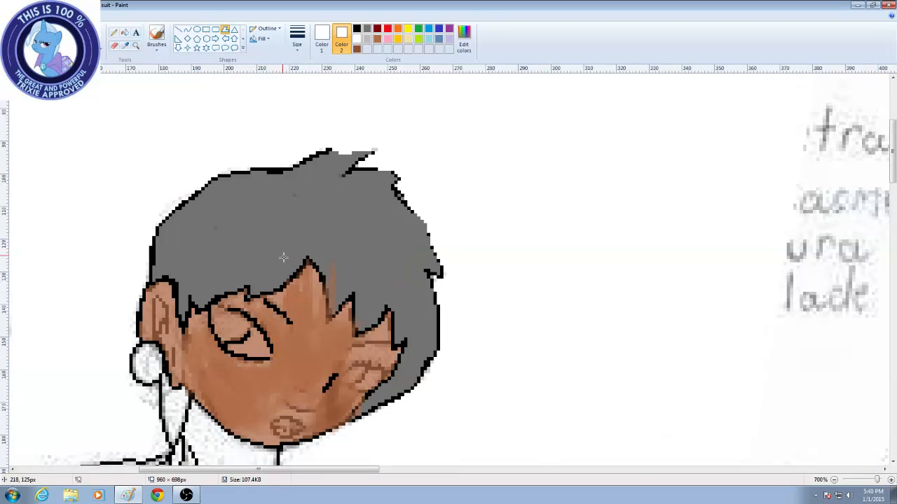
left_click(124, 33)
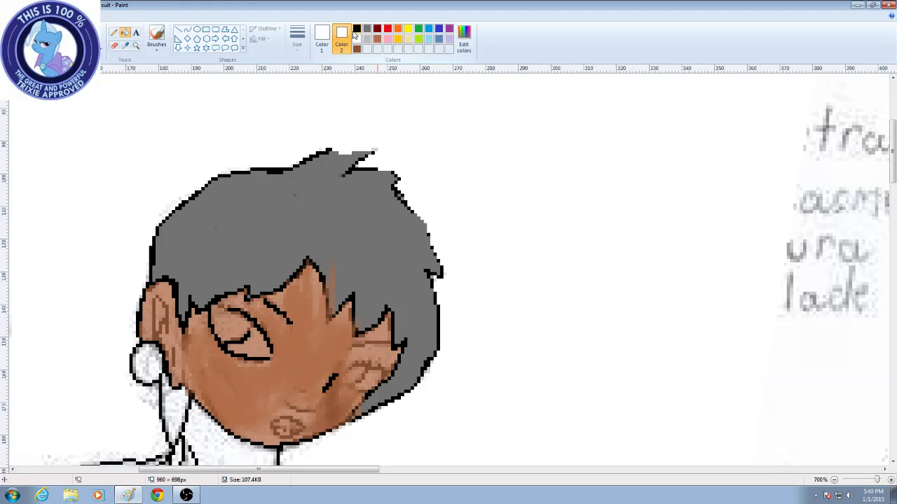
left_click(377, 28)
right_click(452, 140)
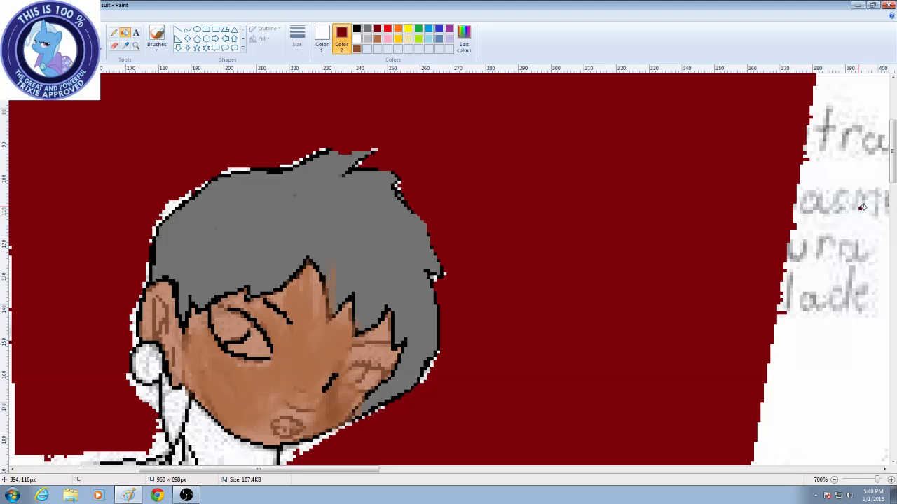
Fill small spots around the handwritten text with dark red and refill the red background around the head with white
left_click_drag(829, 164, 865, 164)
left_click(853, 232)
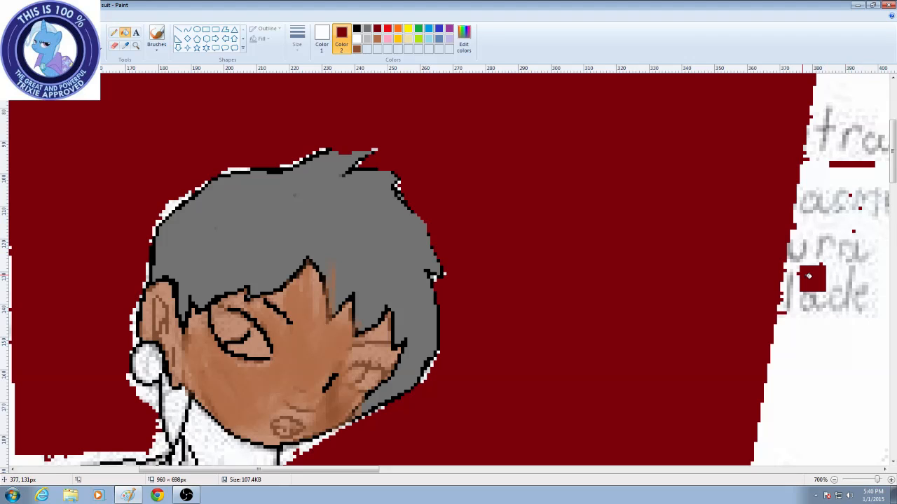
left_click(522, 156)
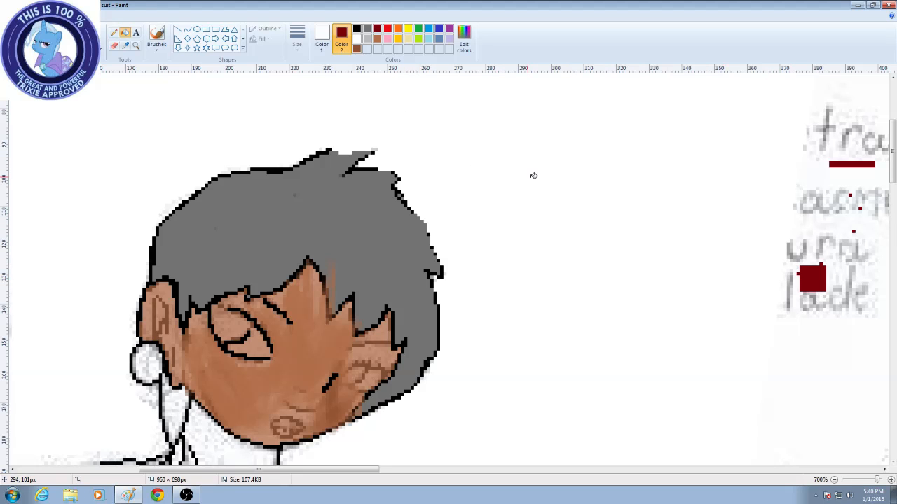
scroll(429, 182, "up", 3)
scroll(435, 183, "up", 4)
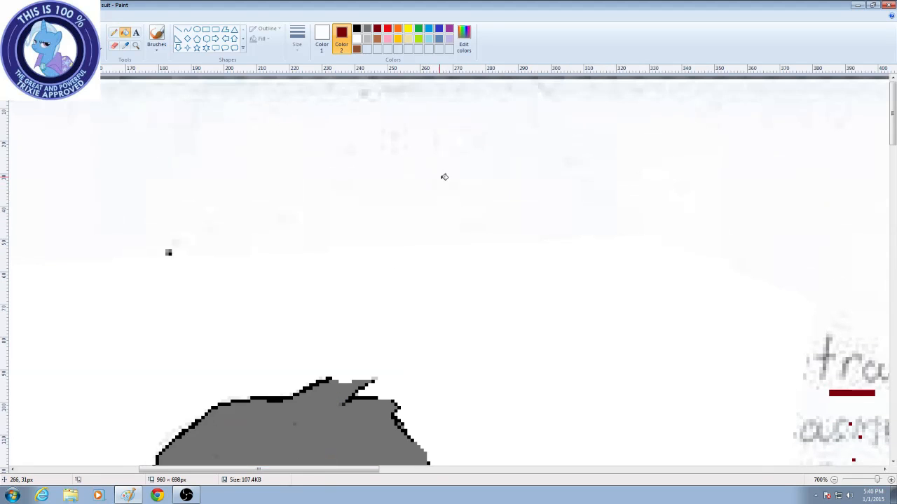
scroll(804, 281, "down", 15)
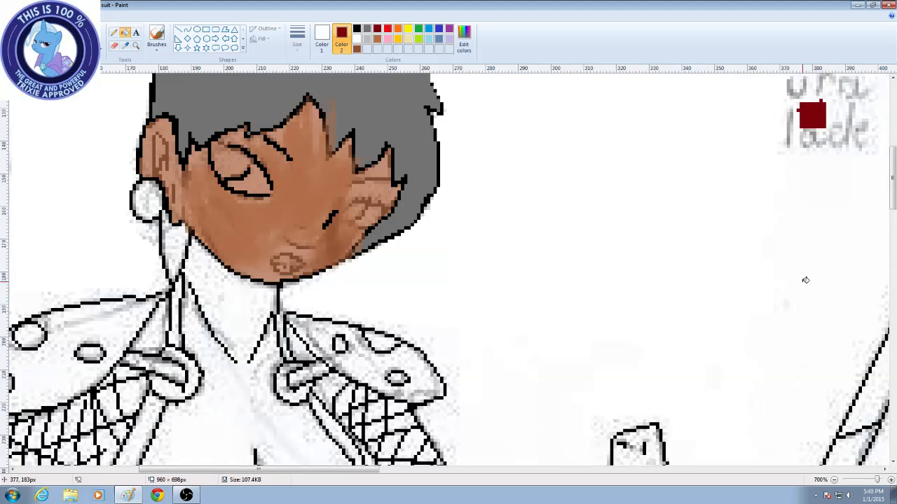
Try to move a rectangular selection of the head, about 137 by 114 px, down over the body and undo it
scroll(500, 254, "up", 12)
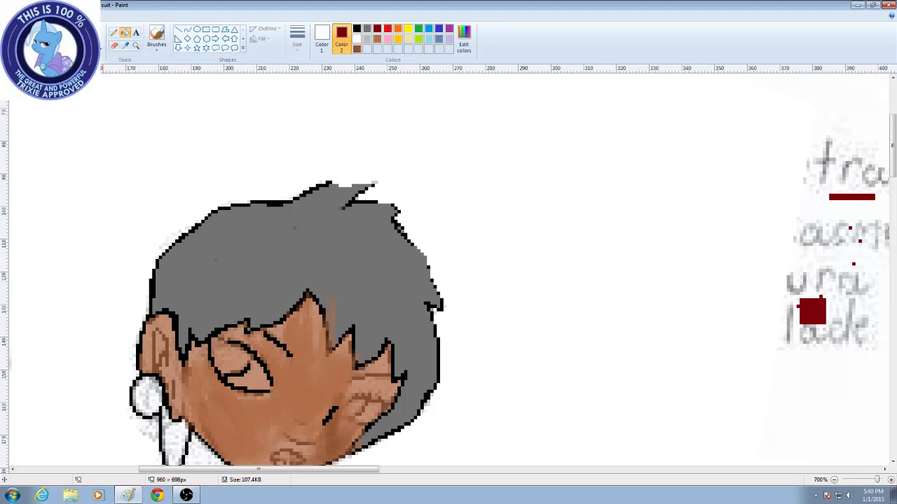
left_click(62, 48)
left_click(84, 71)
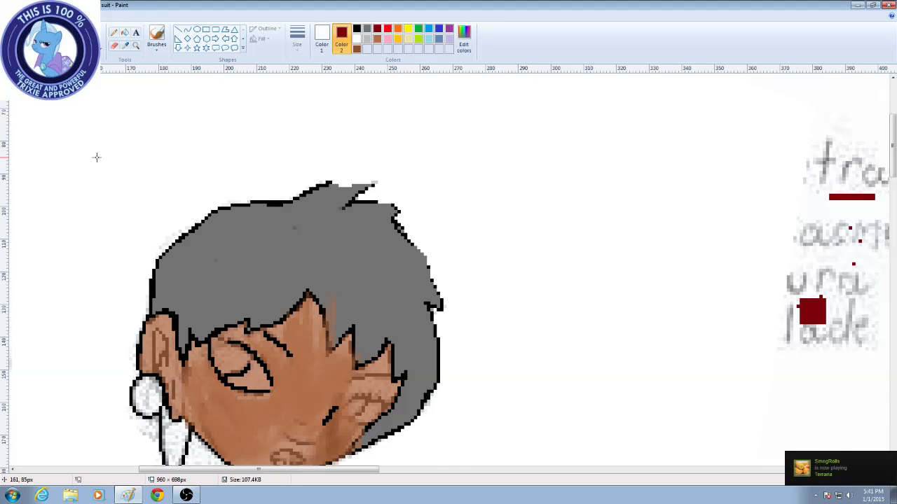
left_click_drag(98, 138, 541, 502)
scroll(300, 169, "down", 3)
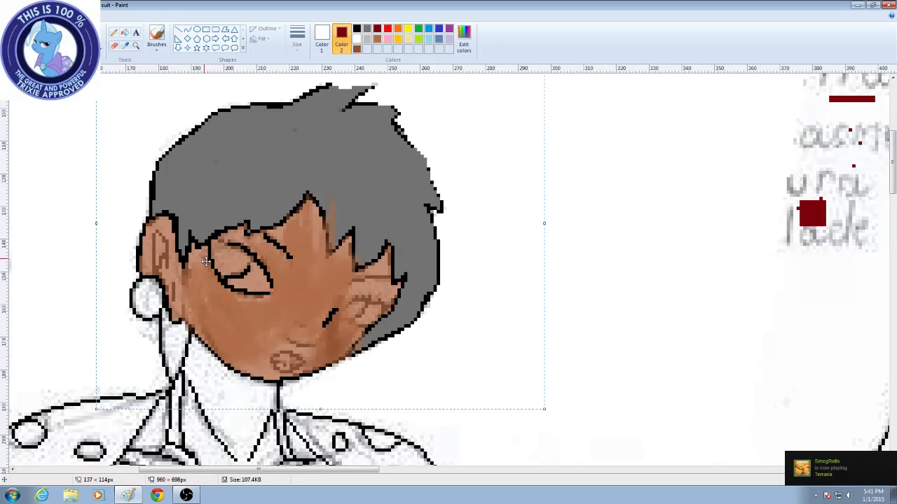
scroll(299, 169, "down", 3)
left_click_drag(300, 169, 383, 399)
key("ctrl+z")
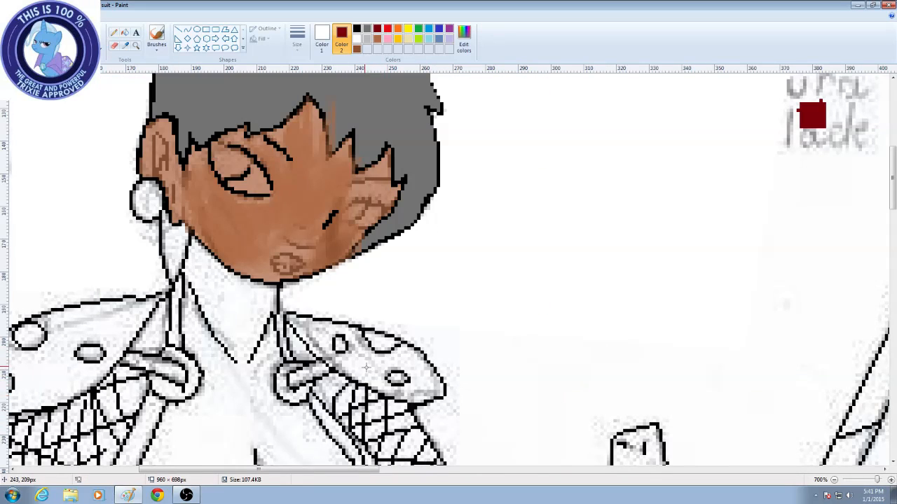
Set Color 2 to white and turn on transparent selection
scroll(353, 351, "up", 3)
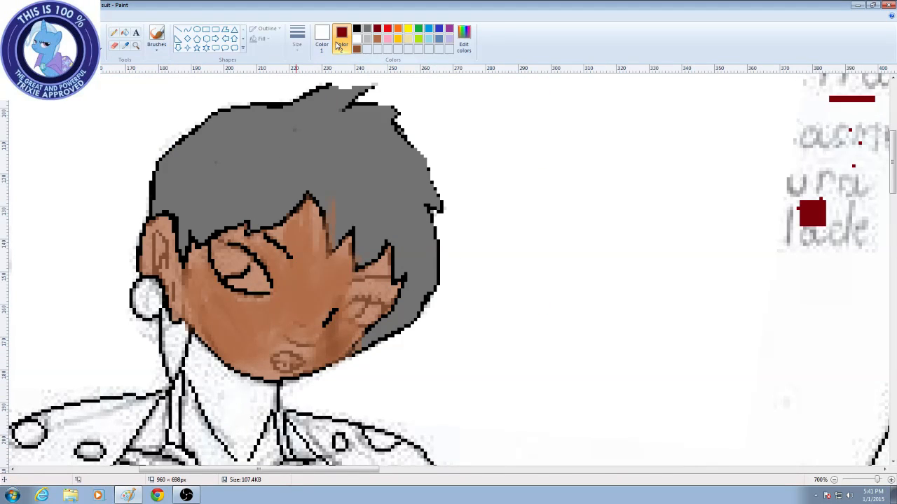
left_click(343, 31)
left_click(356, 40)
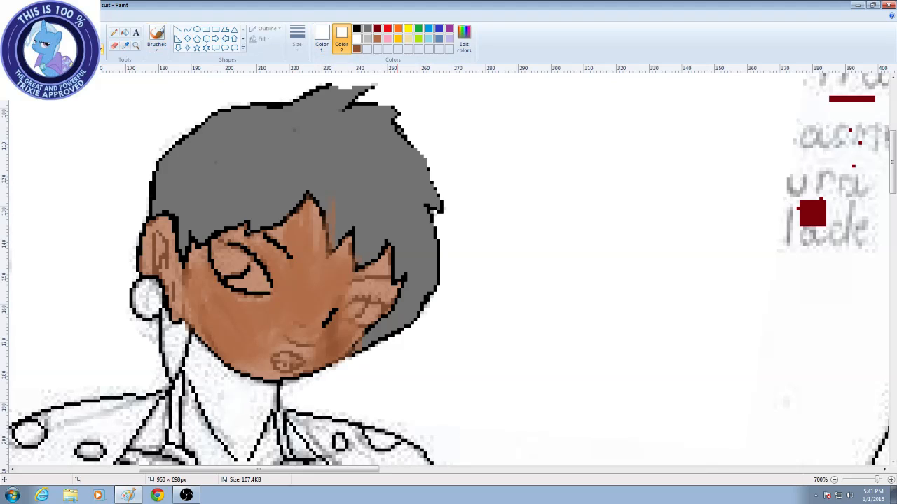
left_click(63, 50)
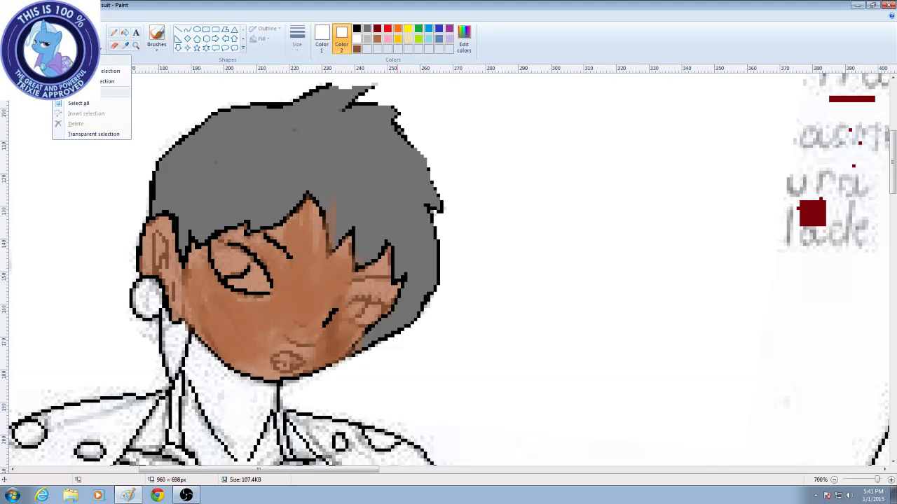
left_click(63, 133)
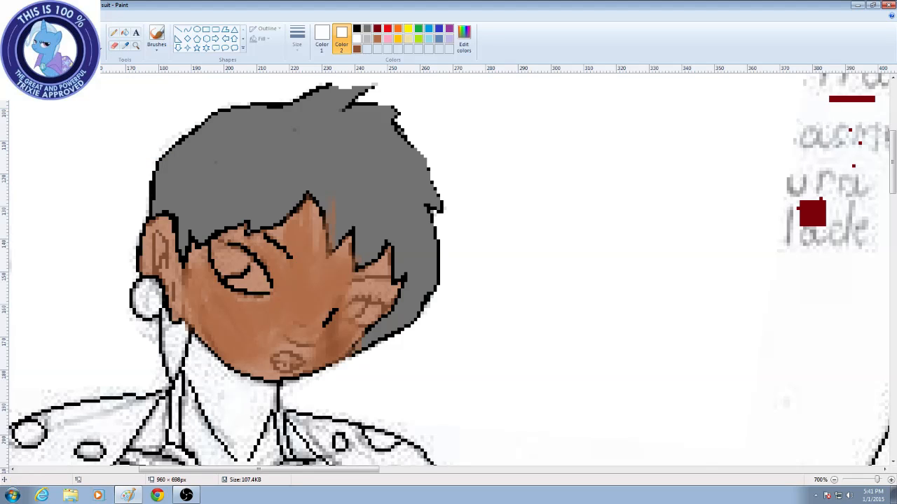
Try to move the head and hair as a transparent rectangular selection, and undo the move
left_click_drag(84, 76, 531, 399)
mouse_move(377, 297)
left_mouse_down()
mouse_move(382, 403)
mouse_move(382, 383)
mouse_move(504, 384)
mouse_move(511, 498)
mouse_move(249, 500)
mouse_move(460, 395)
mouse_move(283, 427)
mouse_move(476, 330)
mouse_move(287, 420)
mouse_move(434, 276)
mouse_move(365, 430)
mouse_move(428, 298)
mouse_move(612, 408)
mouse_move(618, 470)
mouse_move(285, 390)
mouse_move(268, 286)
mouse_move(441, 386)
mouse_move(324, 392)
mouse_move(317, 437)
mouse_move(204, 395)
mouse_move(407, 419)
mouse_move(297, 359)
mouse_move(364, 320)
left_mouse_up()
scroll(302, 354, "up", 1)
key("ctrl+z")
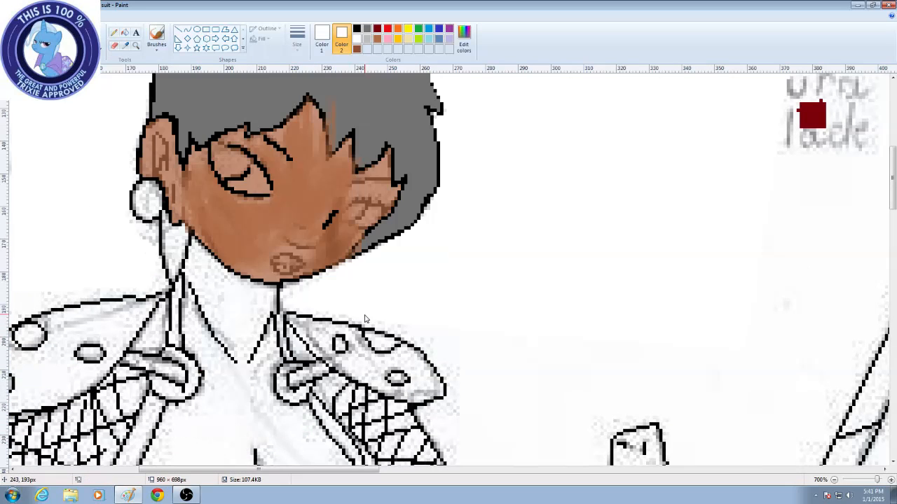
Turn off transparent selection and try to move a rectangular selection of the head, about 140 by 115 px, down over the torso
scroll(169, 133, "up", 1)
left_click(64, 48)
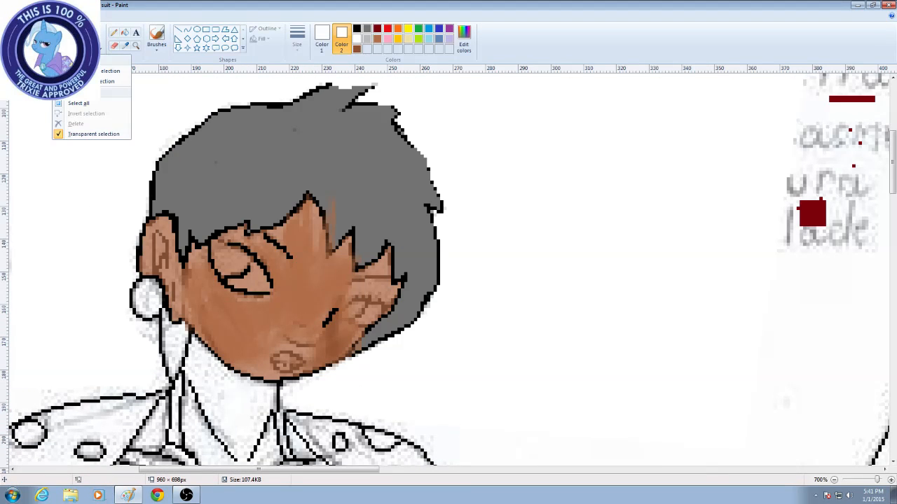
left_click(89, 134)
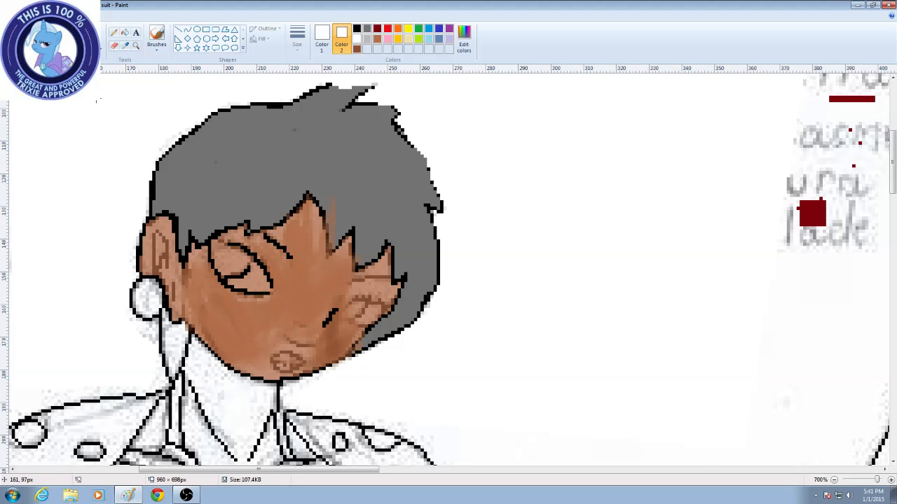
mouse_move(91, 82)
left_mouse_down()
mouse_move(134, 336)
mouse_move(566, 465)
mouse_move(547, 454)
left_mouse_up()
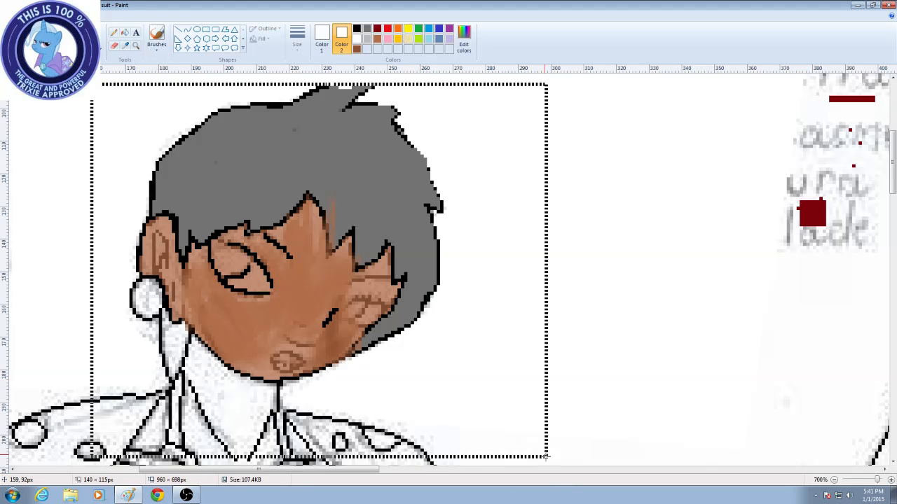
scroll(453, 334, "down", 3)
left_click_drag(360, 220, 307, 469)
scroll(371, 357, "down", 1)
scroll(277, 259, "down", 2)
scroll(260, 358, "up", 10)
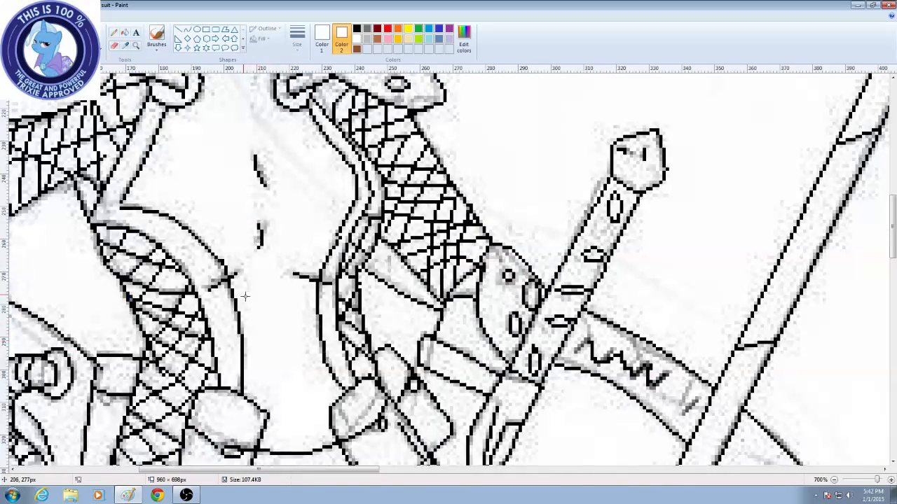
scroll(266, 231, "up", 3)
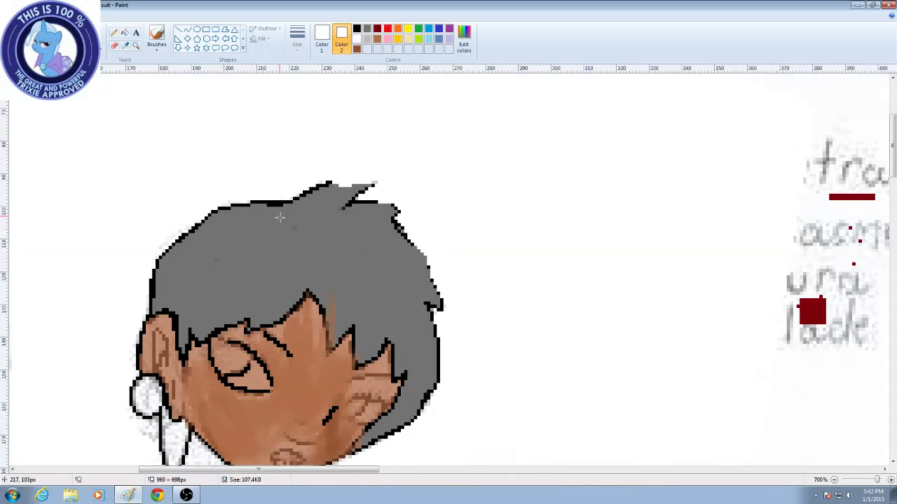
scroll(280, 215, "down", 3)
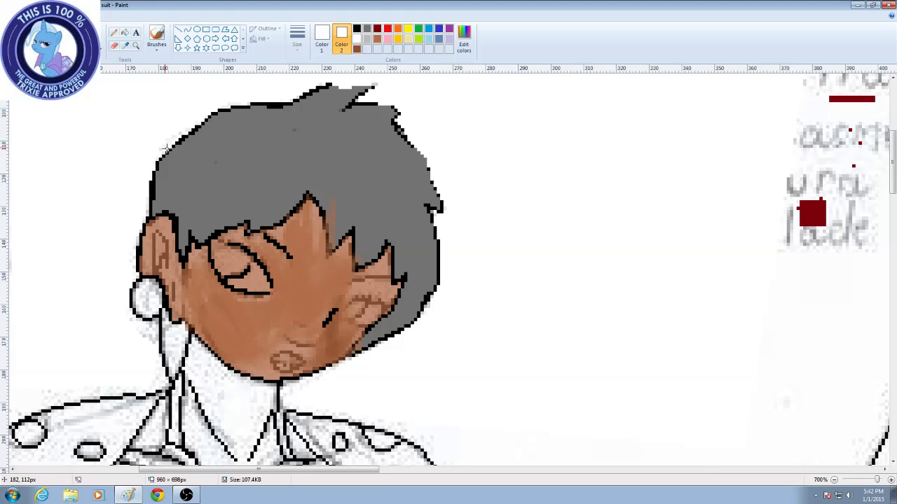
scroll(235, 133, "up", 3)
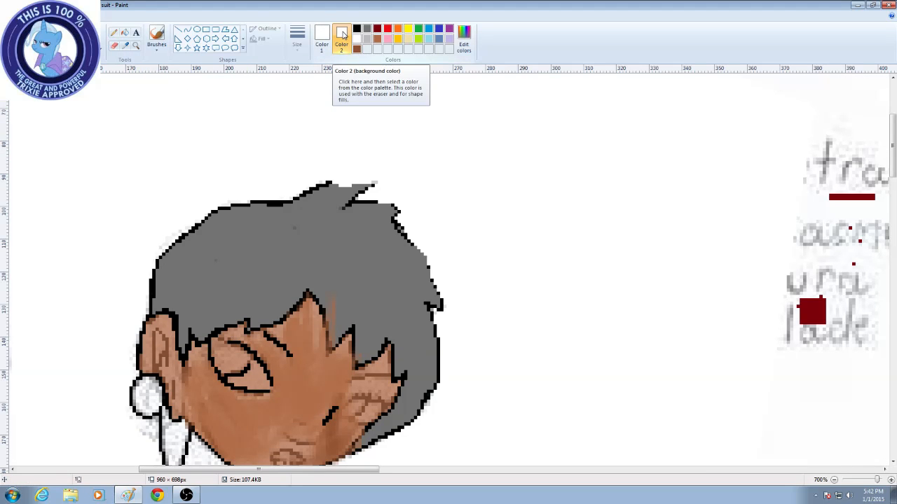
Turn transparent selection back on and try to move a rectangular selection around the head, about 135 by 108 px
left_click(79, 42)
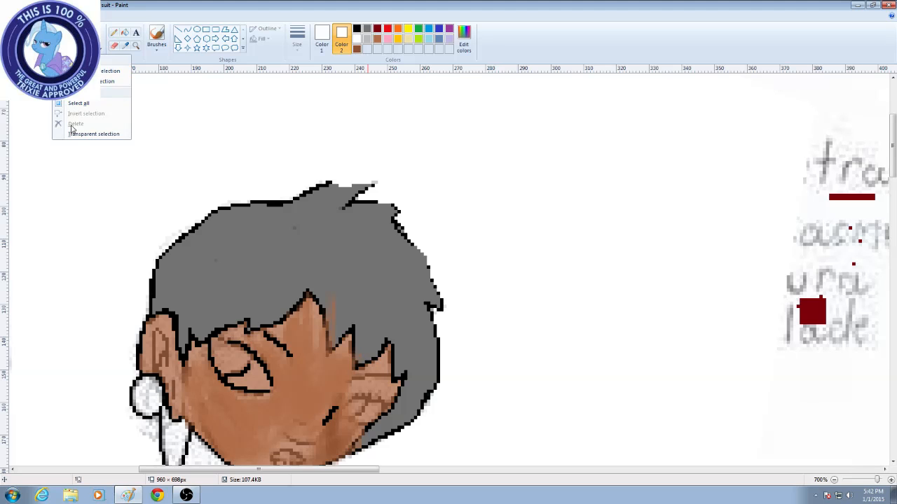
left_click(72, 134)
scroll(79, 164, "down", 3)
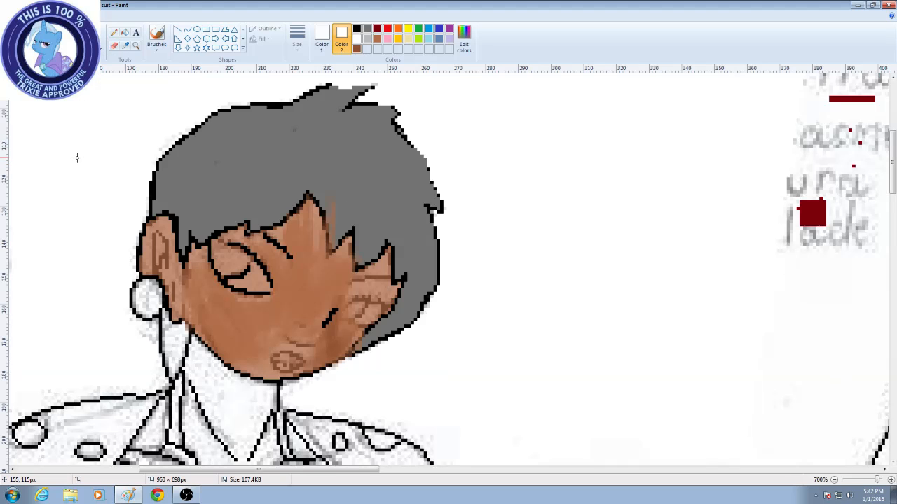
mouse_move(77, 95)
left_mouse_down()
mouse_move(86, 280)
mouse_move(513, 458)
left_mouse_up()
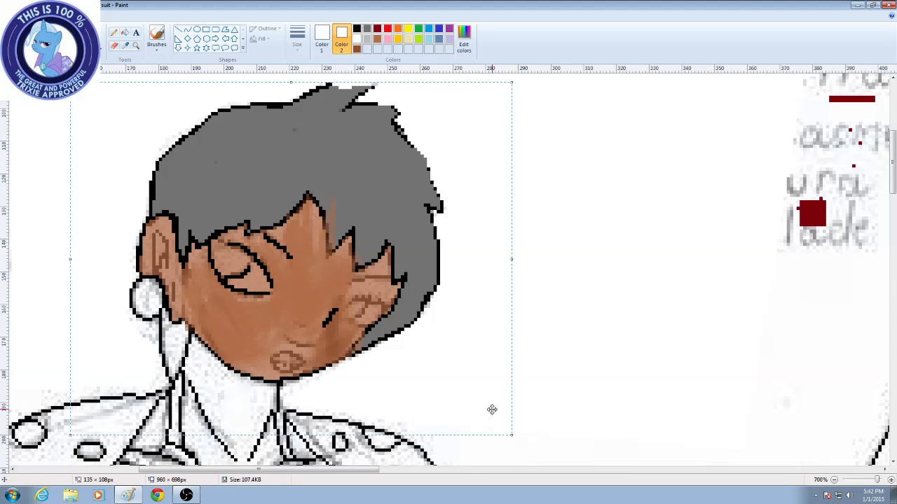
mouse_move(282, 249)
left_mouse_down()
mouse_move(282, 309)
mouse_move(477, 498)
mouse_move(363, 358)
mouse_move(363, 282)
mouse_move(376, 324)
mouse_move(511, 425)
mouse_move(491, 424)
mouse_move(550, 425)
mouse_move(481, 372)
mouse_move(229, 338)
mouse_move(188, 232)
left_mouse_up()
scroll(364, 358, "down", 1)
scroll(364, 282, "down", 1)
scroll(207, 298, "down", 3)
scroll(187, 242, "up", 7)
scroll(189, 230, "up", 3)
scroll(188, 231, "down", 3)
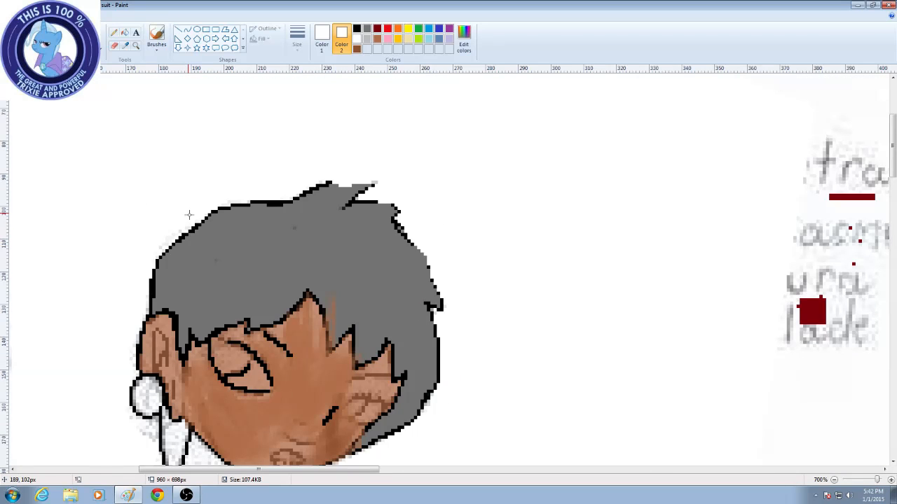
scroll(188, 215, "down", 7)
scroll(189, 214, "up", 7)
scroll(188, 214, "down", 3)
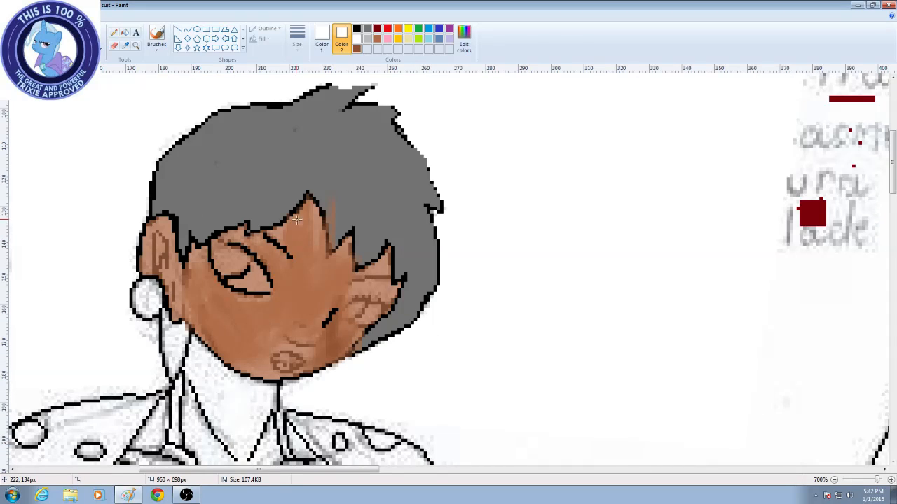
scroll(252, 171, "up", 3)
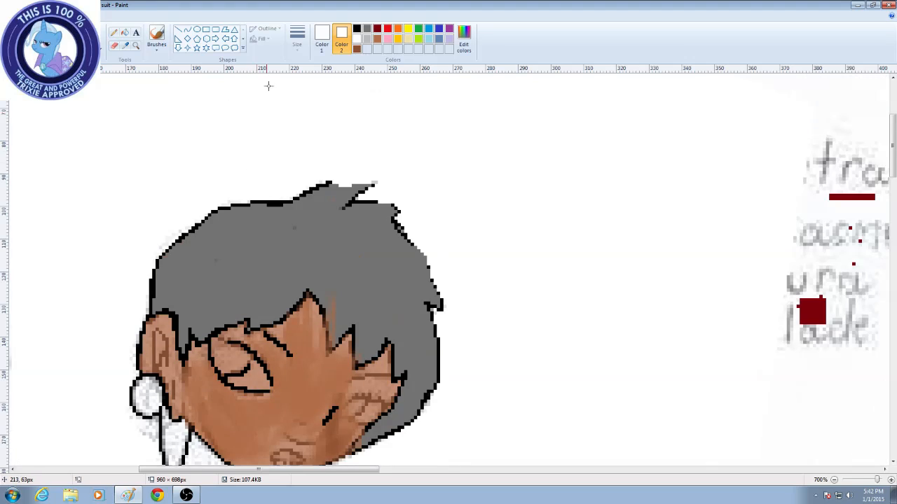
Choose the polygon shape and give it an Oil fill
left_click(227, 31)
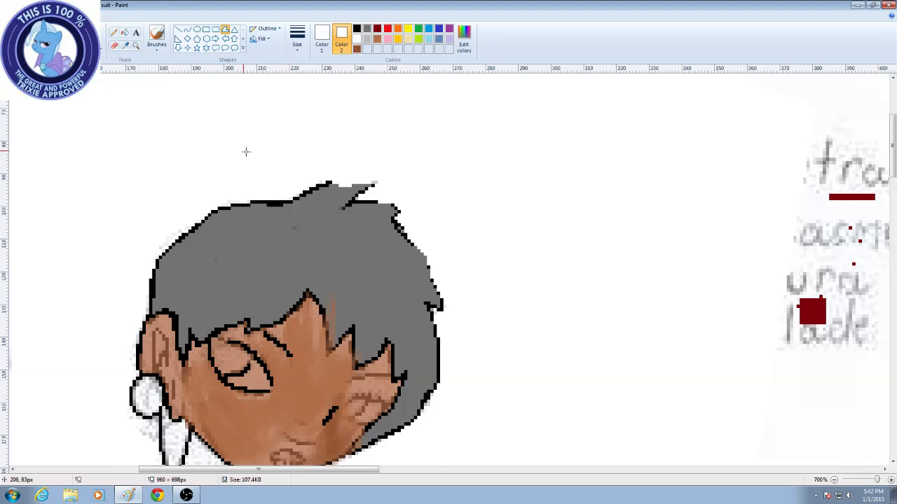
scroll(246, 151, "down", 6)
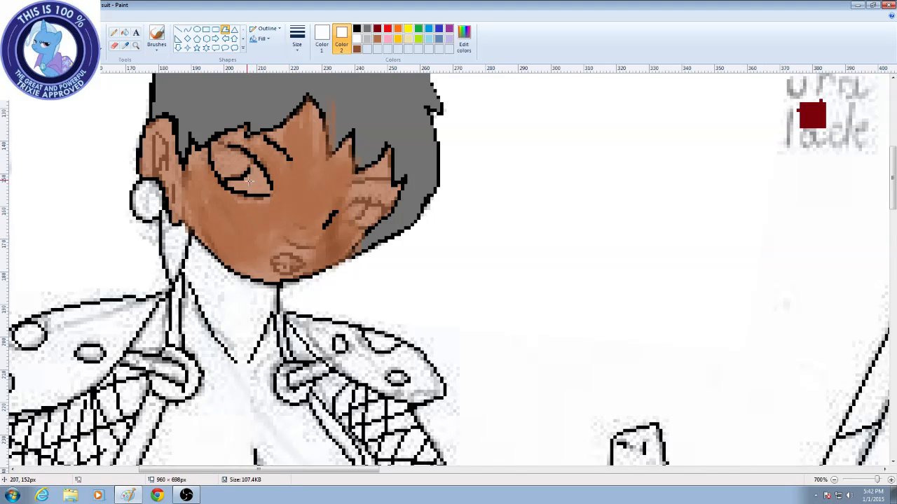
left_click(260, 38)
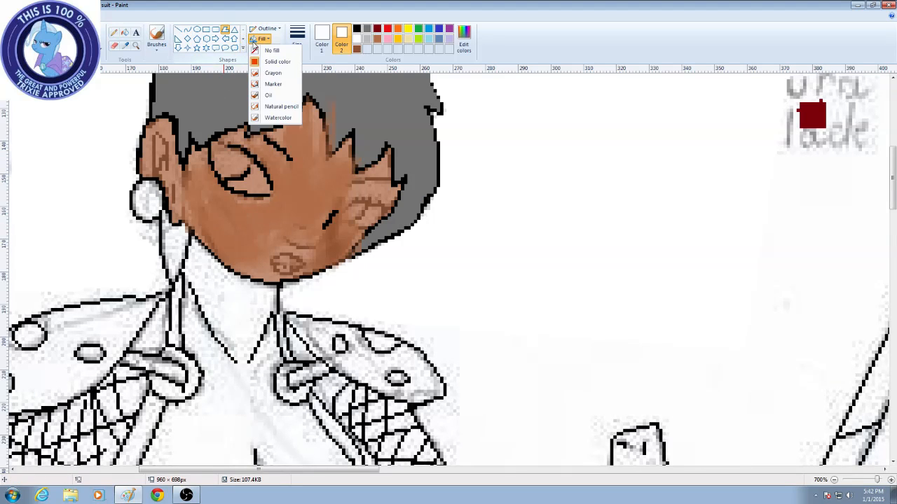
left_click(269, 94)
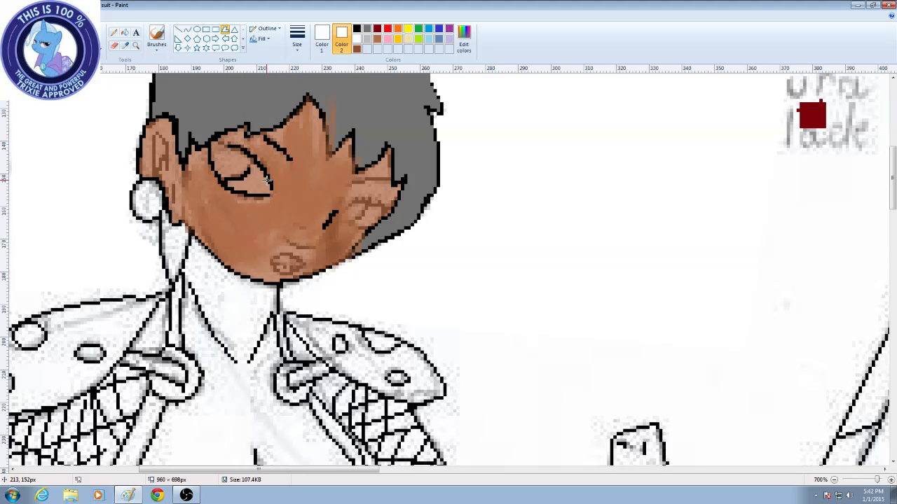
scroll(303, 234, "down", 3)
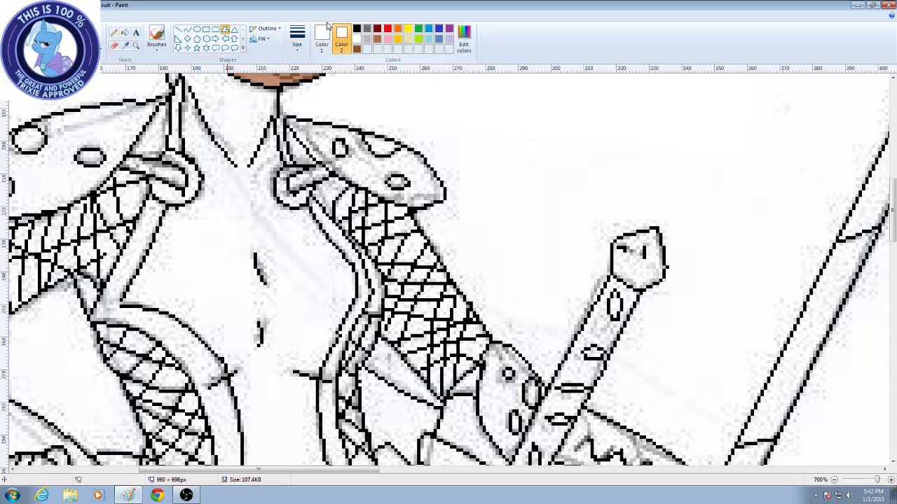
Set Color 1 to black for the polygon's outline and Color 2 to orange for its fill
left_click(321, 36)
left_click(360, 28)
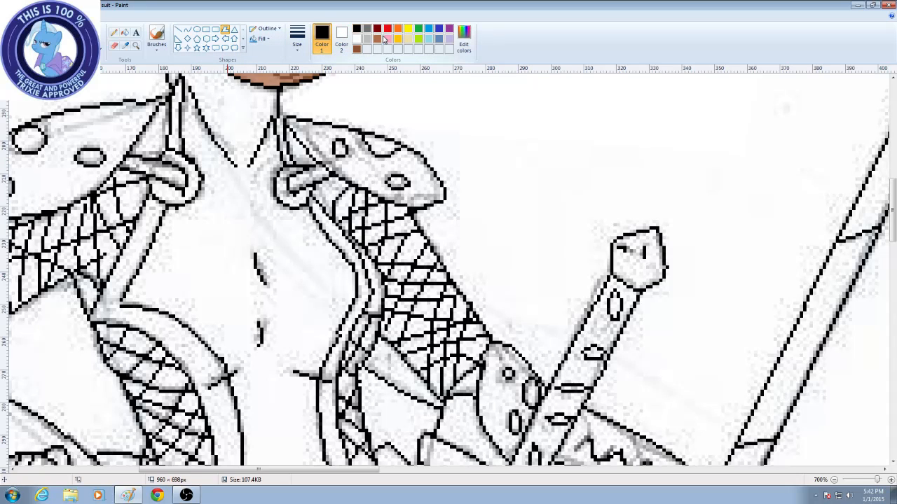
left_click(264, 29)
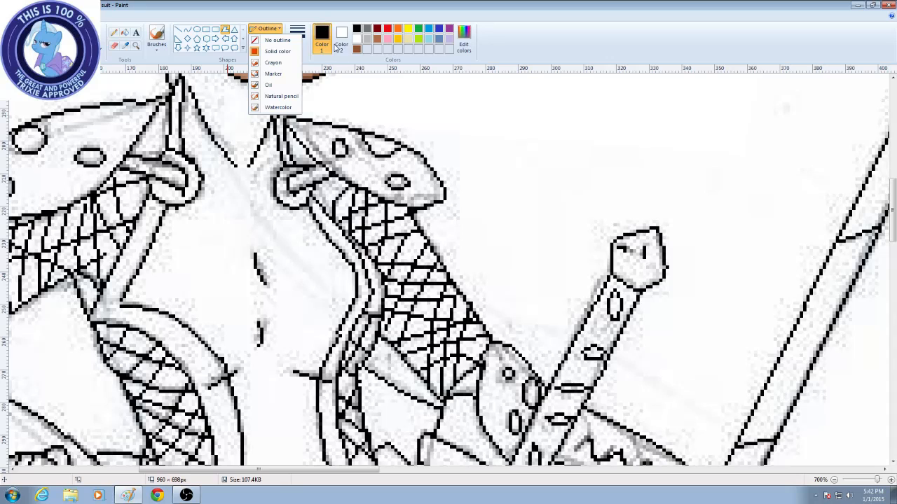
left_click(341, 33)
left_click(398, 28)
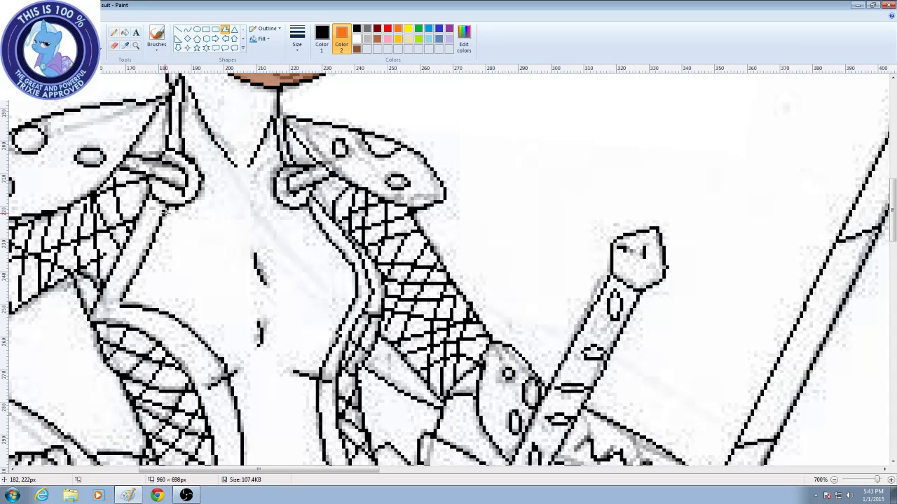
Start an orange polygon at the suit's left chest edge and trace the torso opening around the waist to its right side
mouse_move(162, 220)
left_mouse_down()
mouse_move(134, 301)
mouse_move(116, 303)
mouse_move(127, 314)
mouse_move(171, 312)
mouse_move(208, 328)
mouse_move(207, 345)
mouse_move(236, 390)
left_mouse_up()
double_click(133, 330)
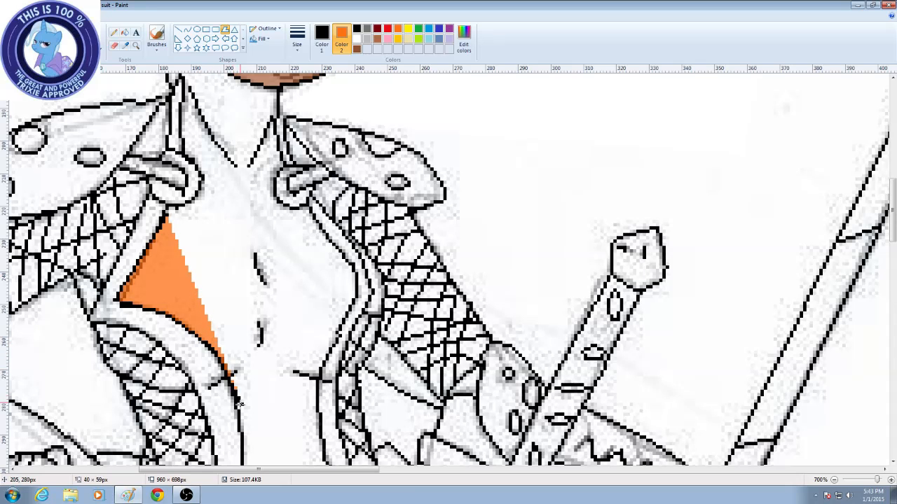
left_click(238, 415)
scroll(240, 421, "down", 3)
left_click_drag(238, 224, 333, 143)
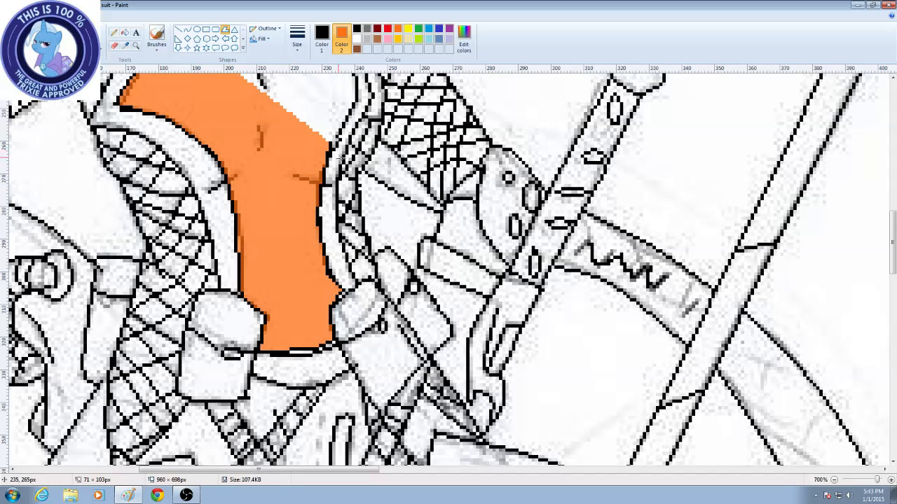
Continue the orange polygon up the right edge of the chest opening, around the collar fastening and up the neck to the chin
scroll(342, 159, "up", 1)
left_click_drag(340, 226, 277, 104)
scroll(278, 106, "up", 3)
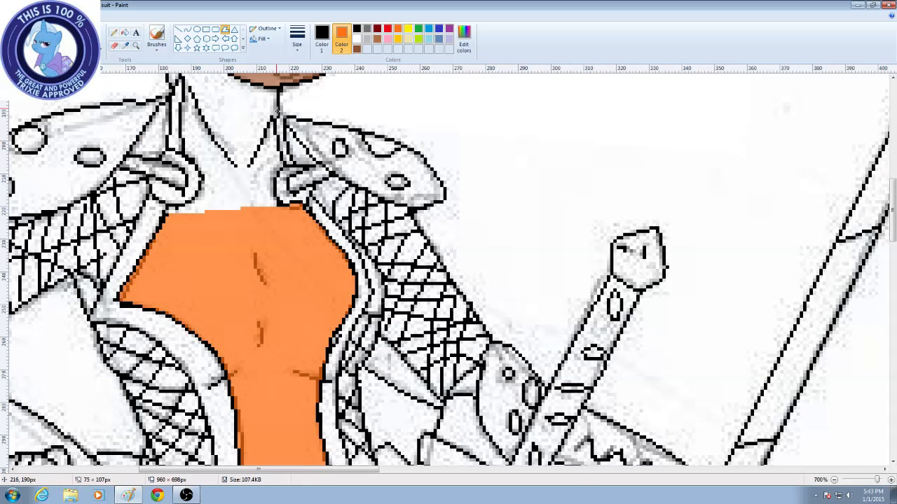
left_click_drag(291, 154, 279, 86)
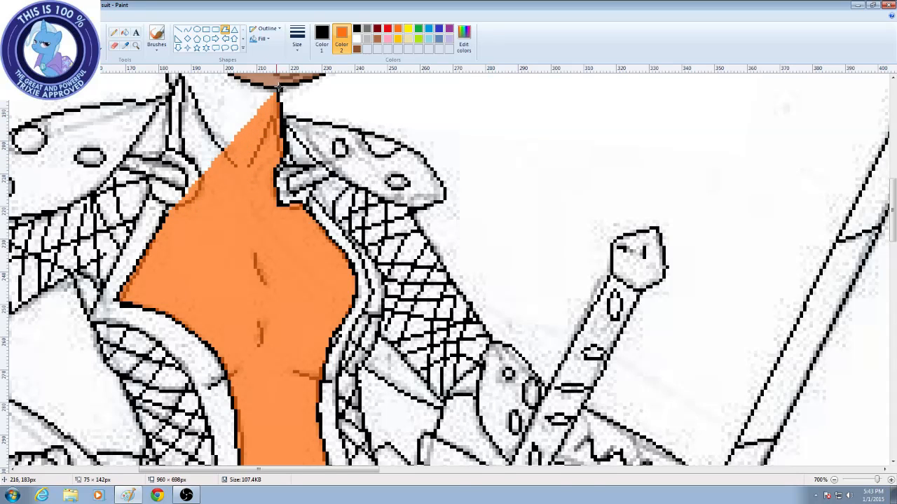
Trace the polygon along the jaw and down the left neck and collar, closing it at about 75 by 157 px
scroll(278, 87, "up", 1)
left_click_drag(239, 195, 174, 187)
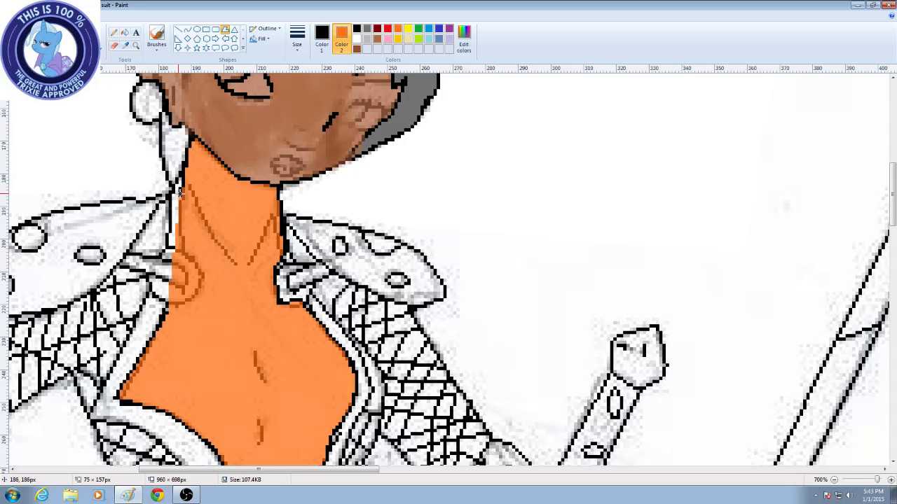
left_click_drag(174, 190, 187, 300)
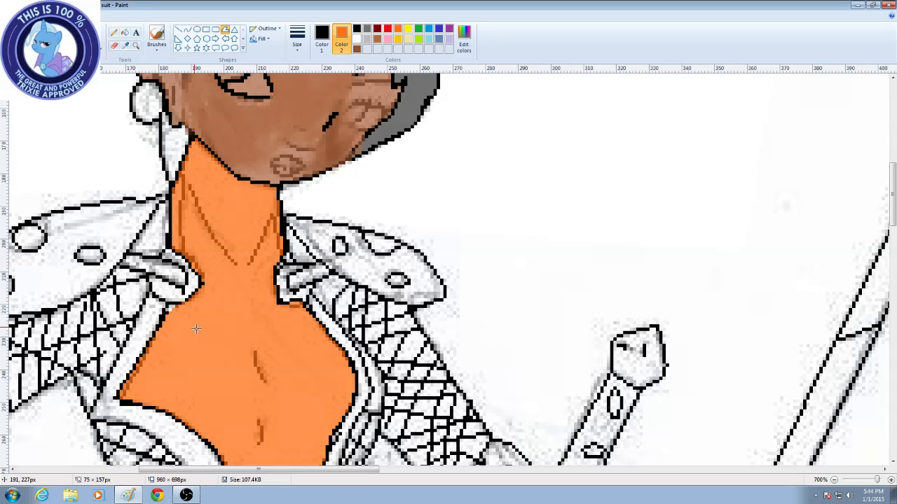
left_click(169, 311)
left_click(187, 495)
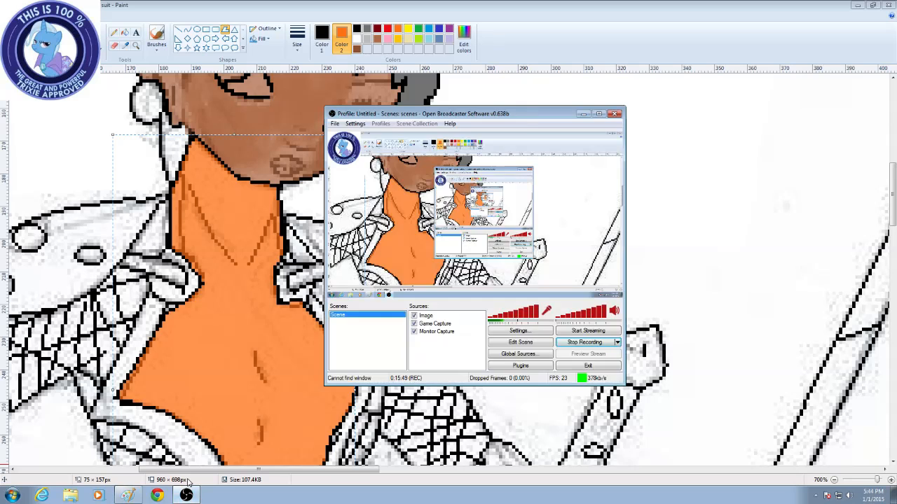